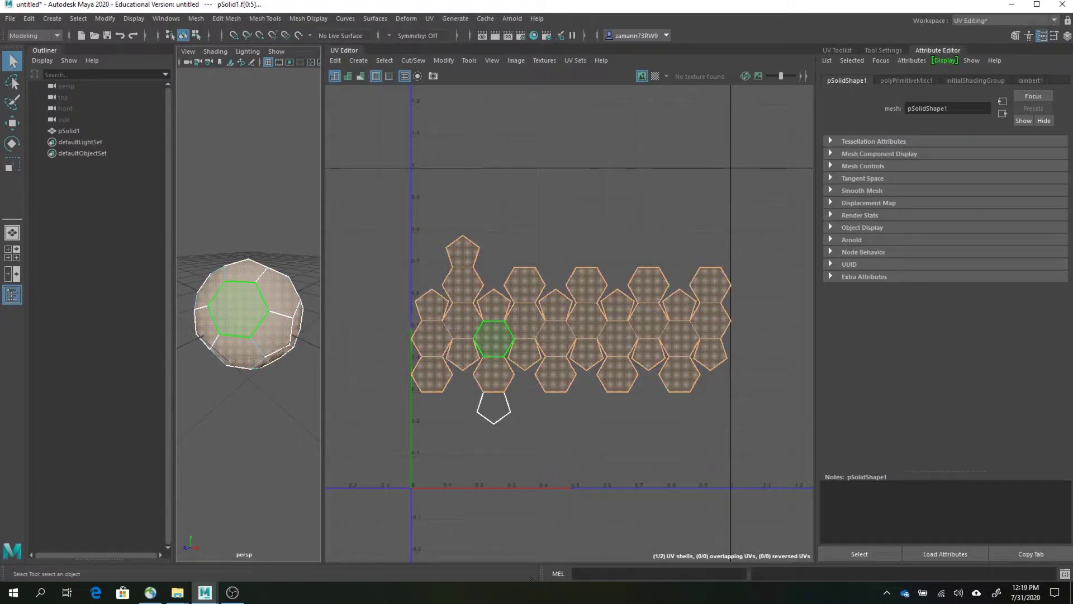
Assign a new Lambert material to the soccer ball mesh and name it mtl_soccer_ball.
{"action": "right_click_drag", "start_coordinate": [246, 299], "coordinate": [294, 272]}
{"action": "right_click", "coordinate": [251, 284]}
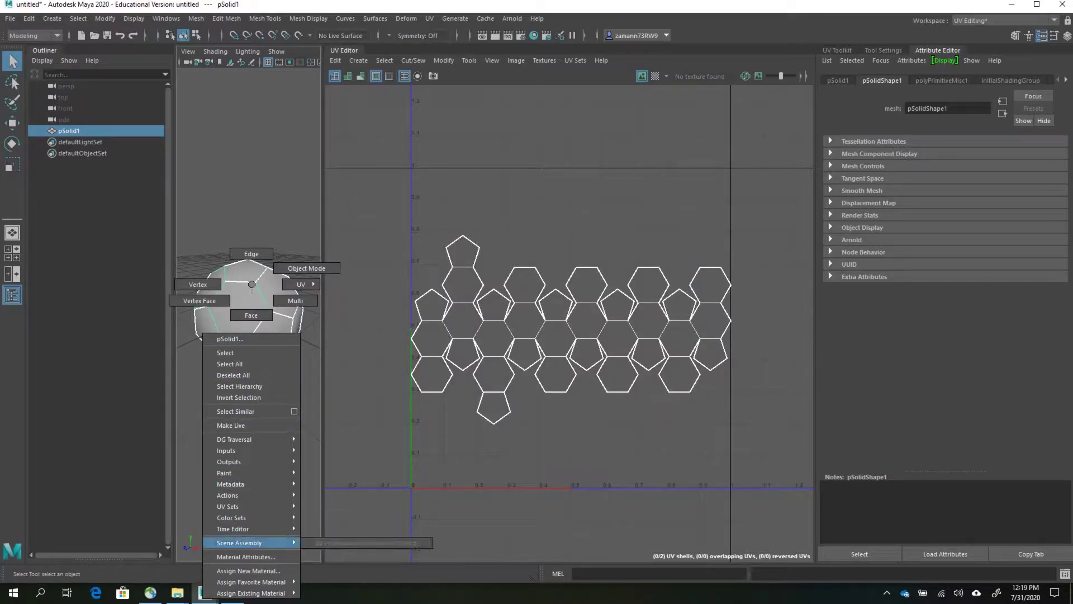
{"action": "left_click", "coordinate": [248, 571]}
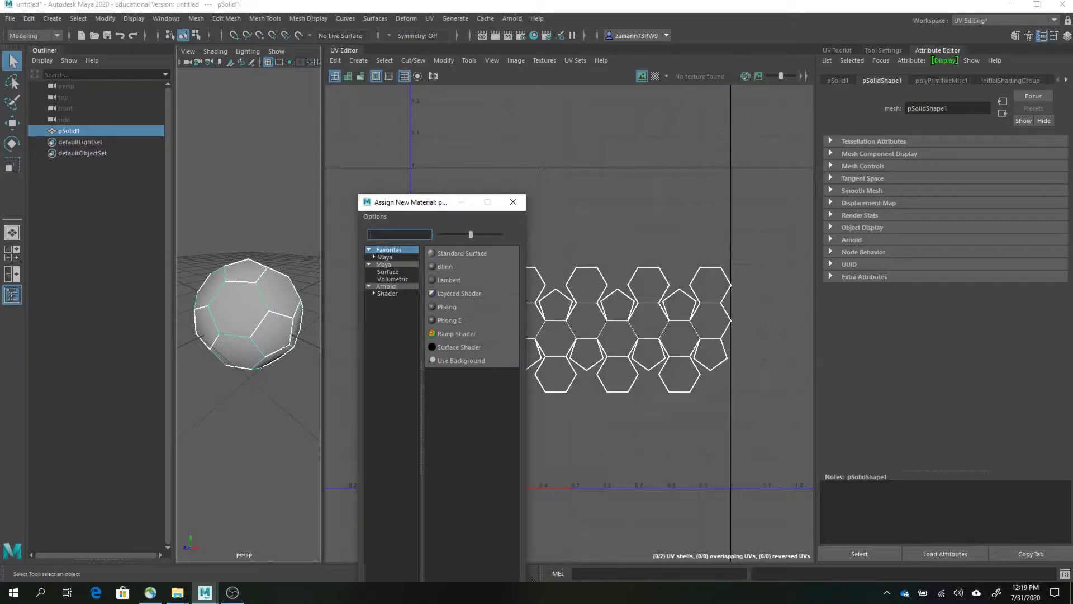
{"action": "left_click", "coordinate": [449, 280]}
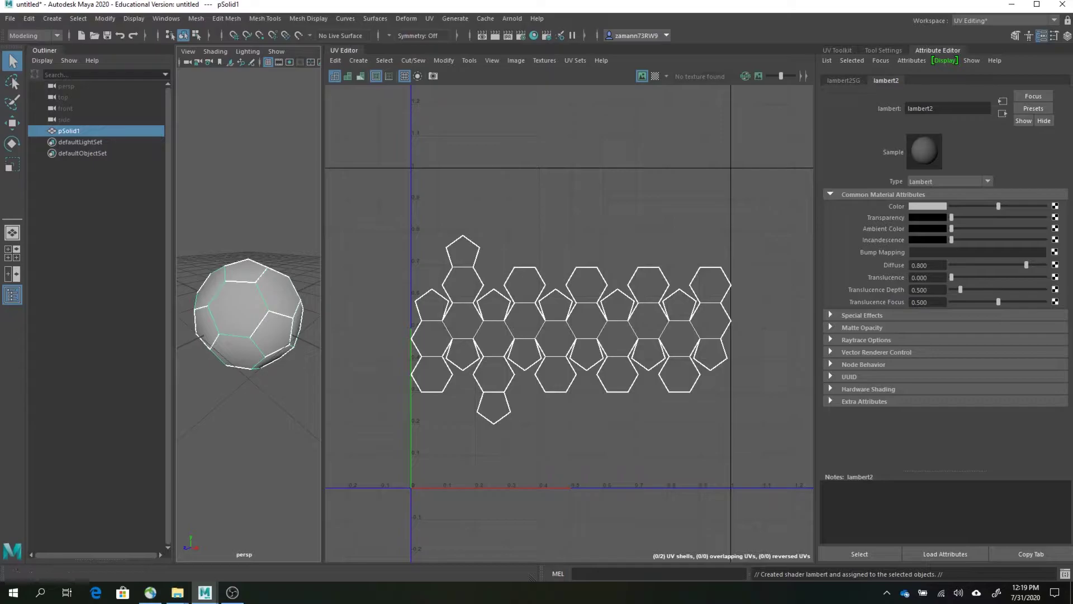
{"action": "double_click", "coordinate": [929, 107]}
{"action": "type", "text": "mtl_soccer_"}
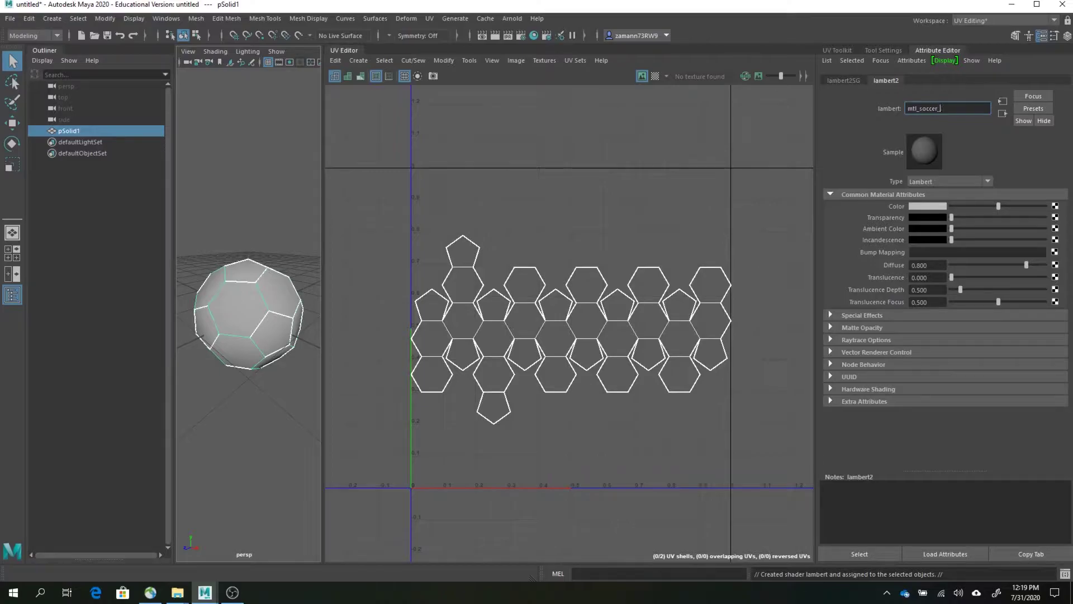
{"action": "type", "text": "ball"}
{"action": "key", "text": "Return"}
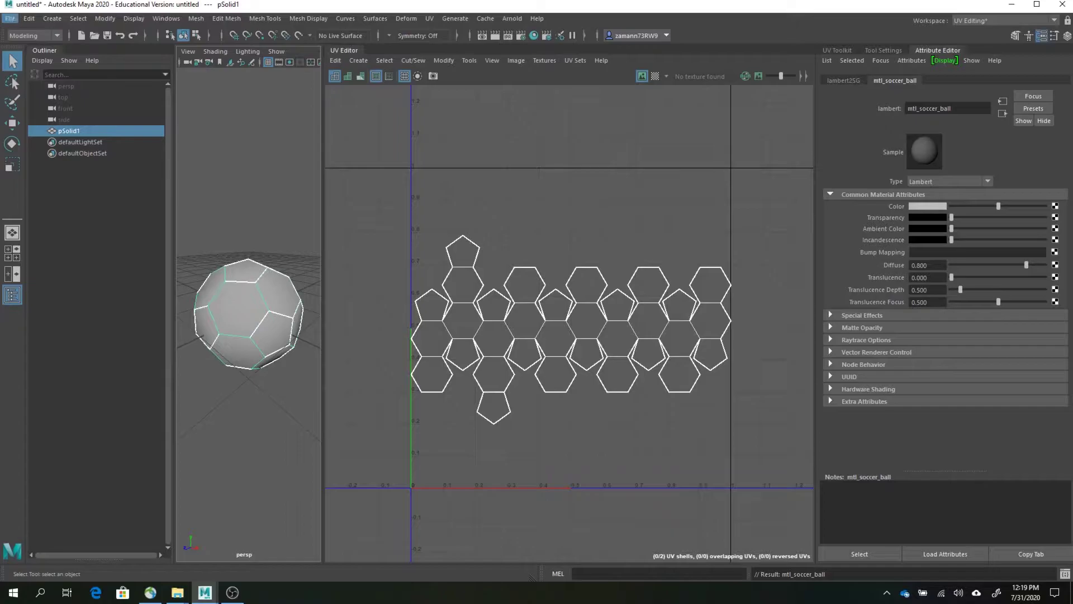
Export the selected ball to the Desktop as an FBX file named soccerball.
{"action": "left_click", "coordinate": [10, 18]}
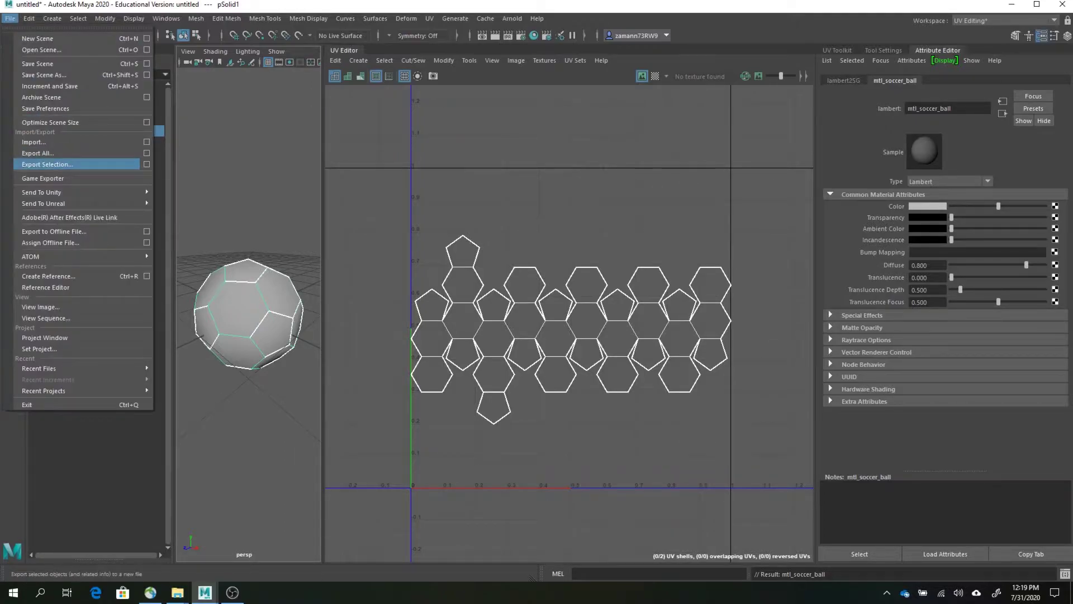
{"action": "left_click", "coordinate": [48, 164]}
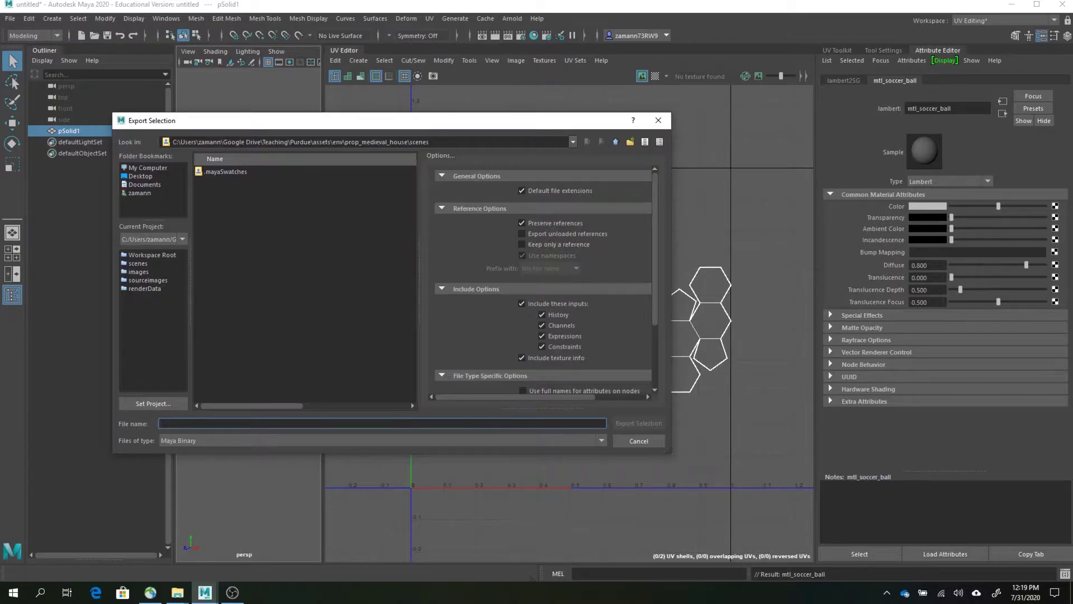
{"action": "left_click", "coordinate": [140, 176]}
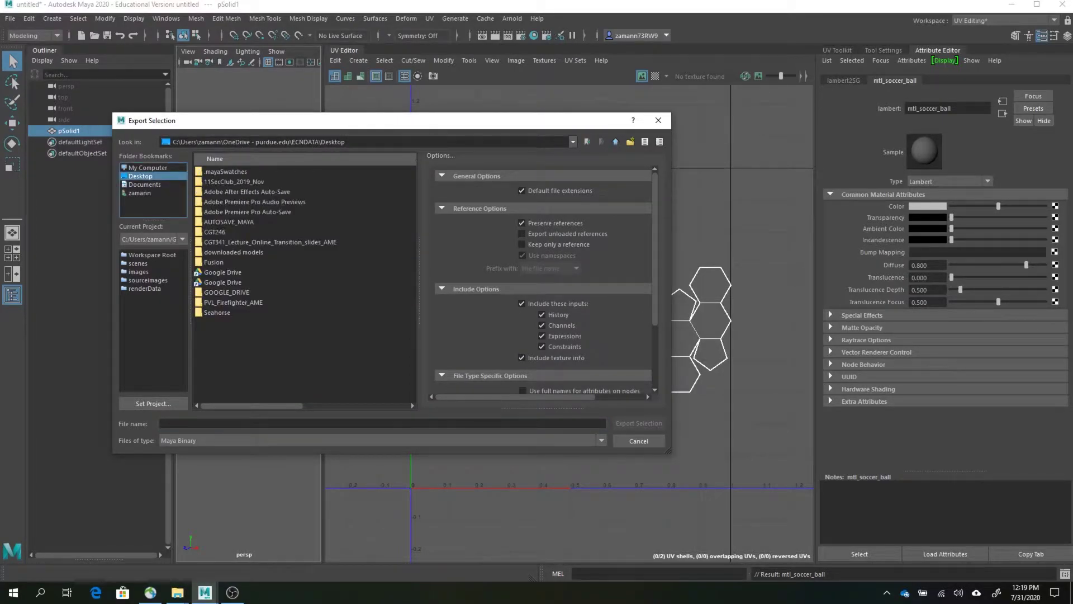
{"action": "left_click", "coordinate": [383, 441]}
{"action": "scroll", "coordinate": [382, 483], "scroll_direction": "down", "scroll_amount": 3}
{"action": "scroll", "coordinate": [383, 483], "scroll_direction": "down", "scroll_amount": 1}
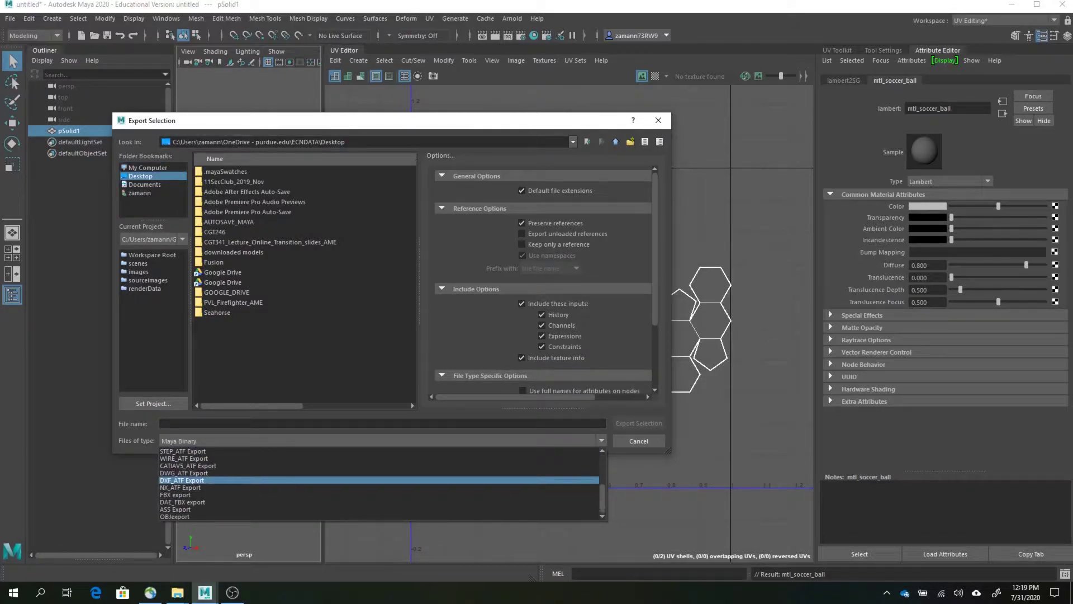
{"action": "left_click", "coordinate": [382, 495]}
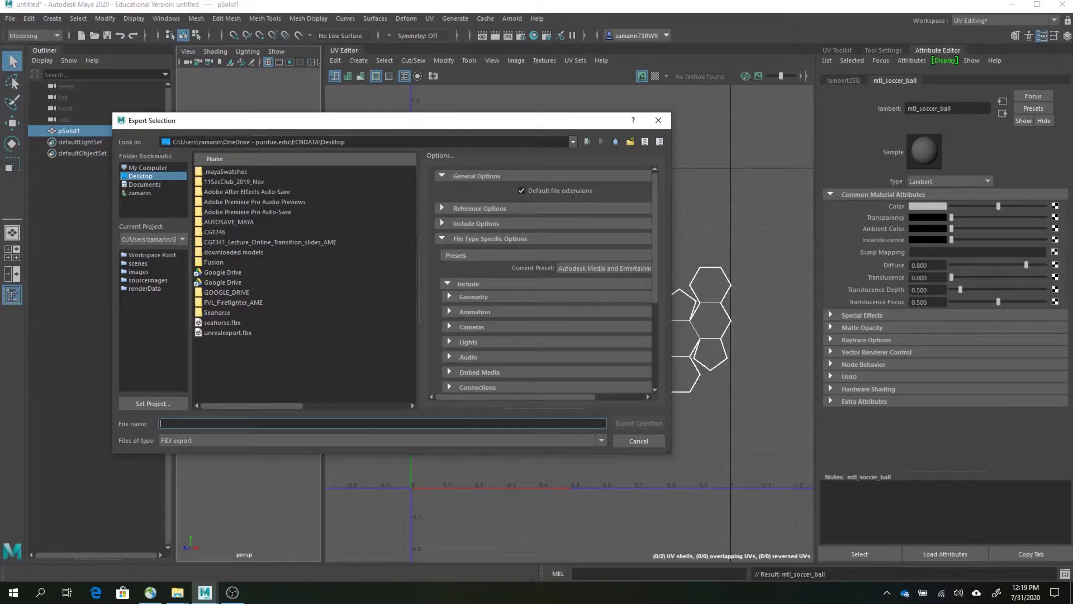
{"action": "type", "text": "soccerball"}
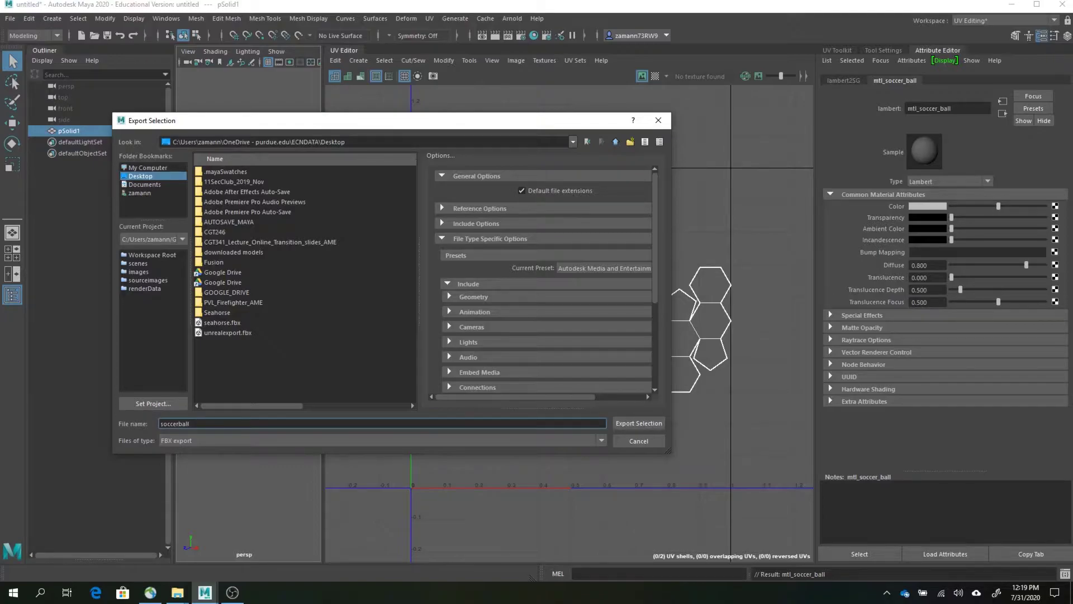
{"action": "key", "text": "Return"}
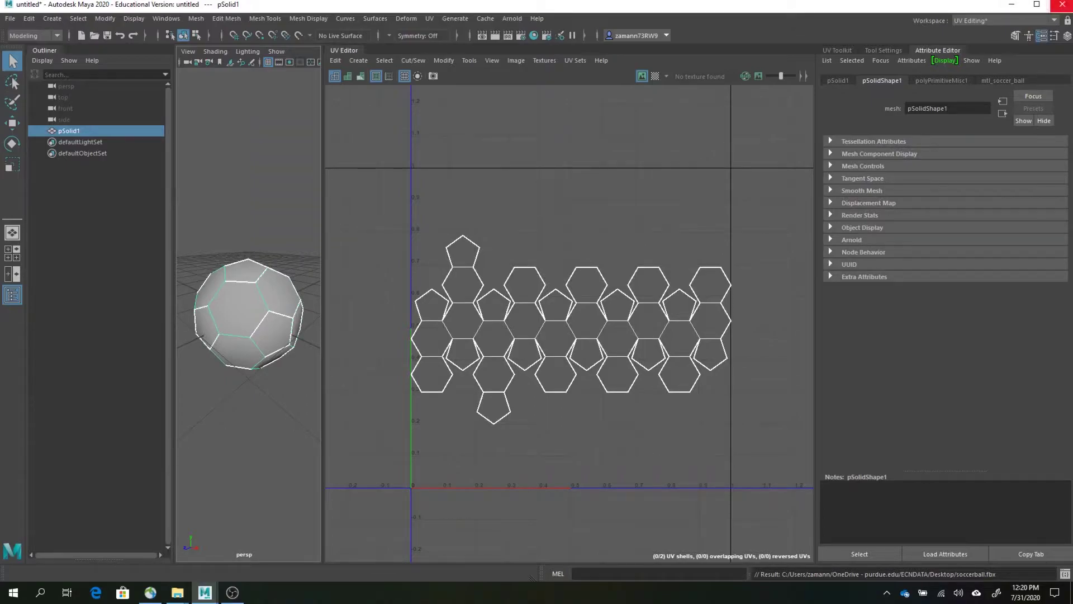
Close Maya and open the Epic Games Launcher.
{"action": "left_click", "coordinate": [1061, 5]}
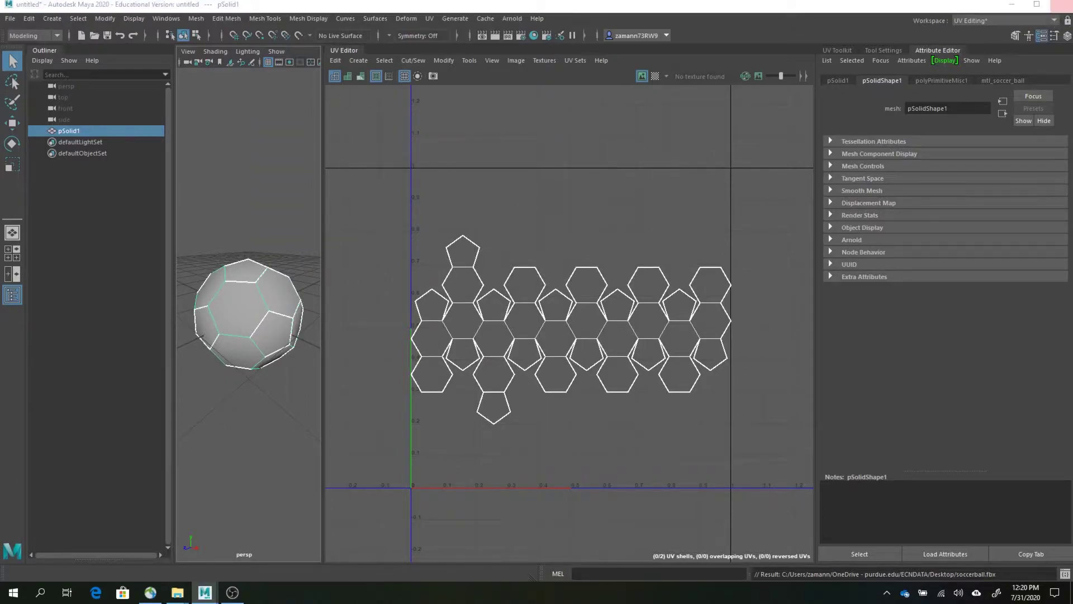
{"action": "left_click", "coordinate": [536, 298]}
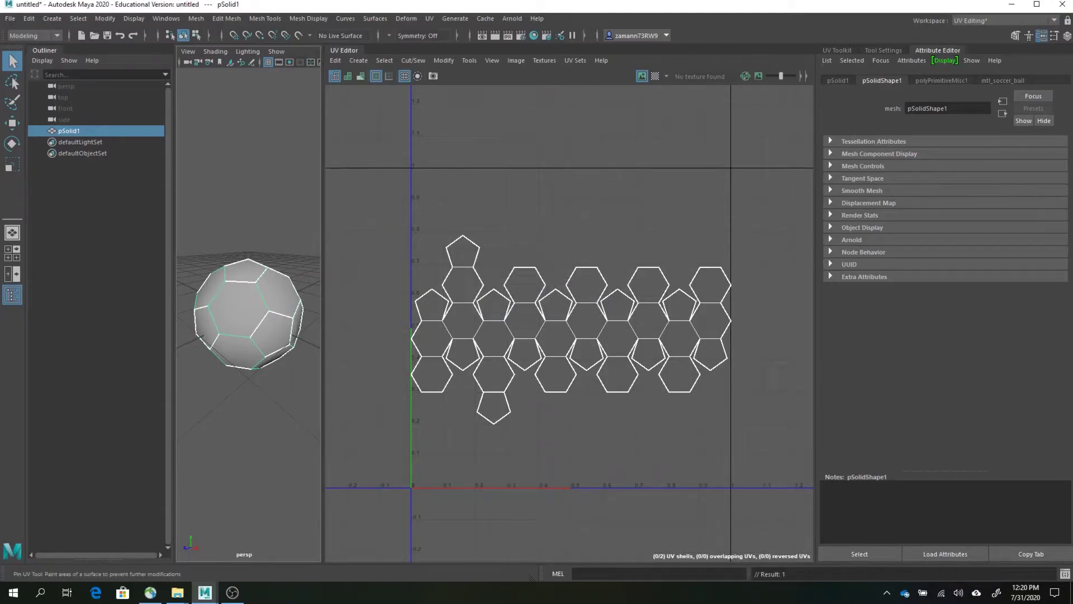
{"action": "left_click", "coordinate": [13, 591]}
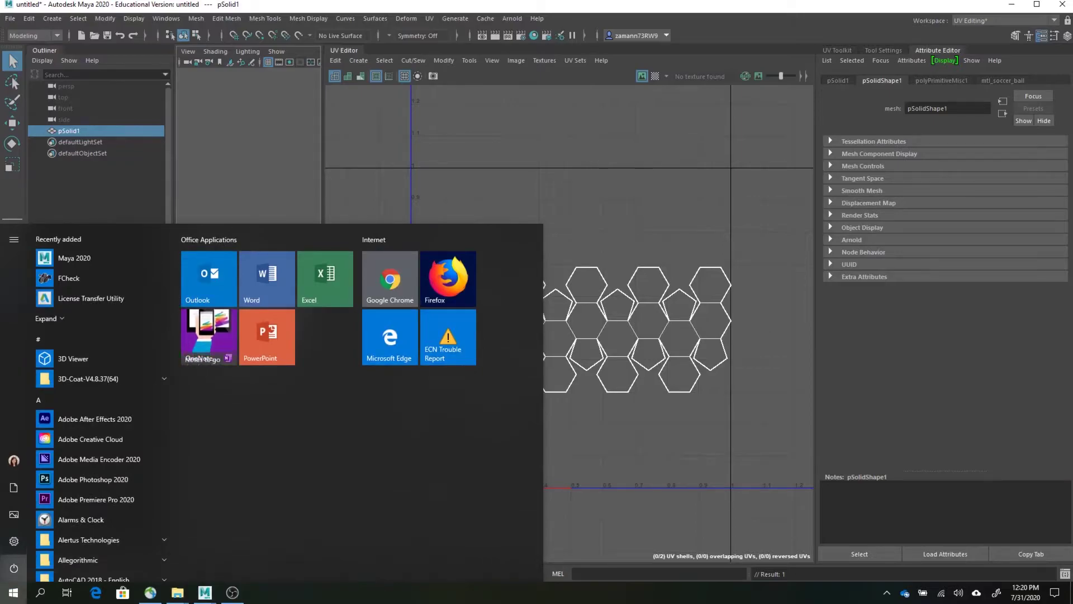
{"action": "type", "text": "epic games la"}
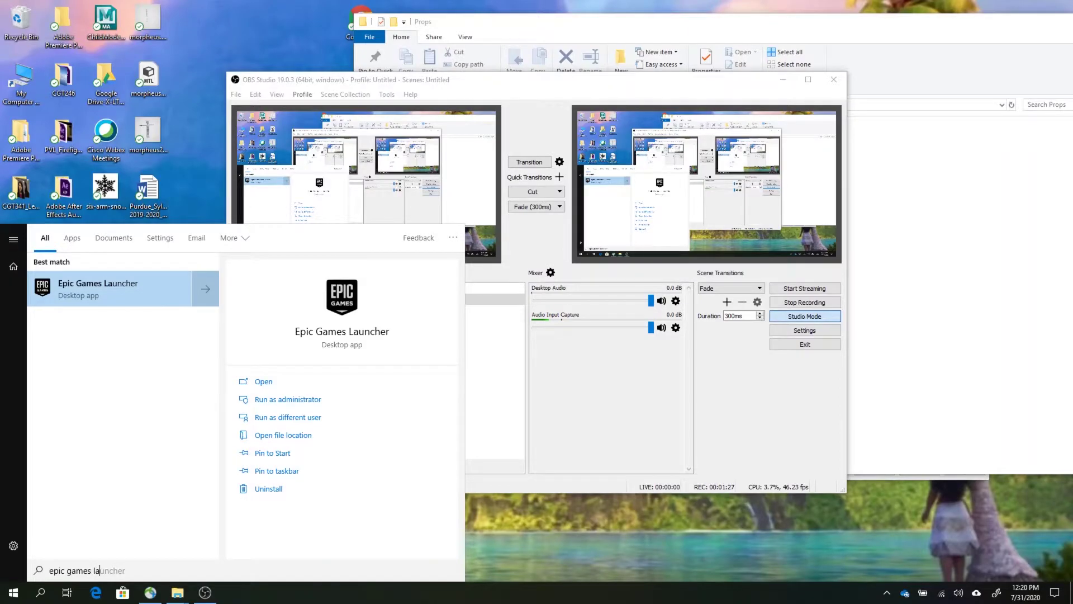
{"action": "key", "text": "Return"}
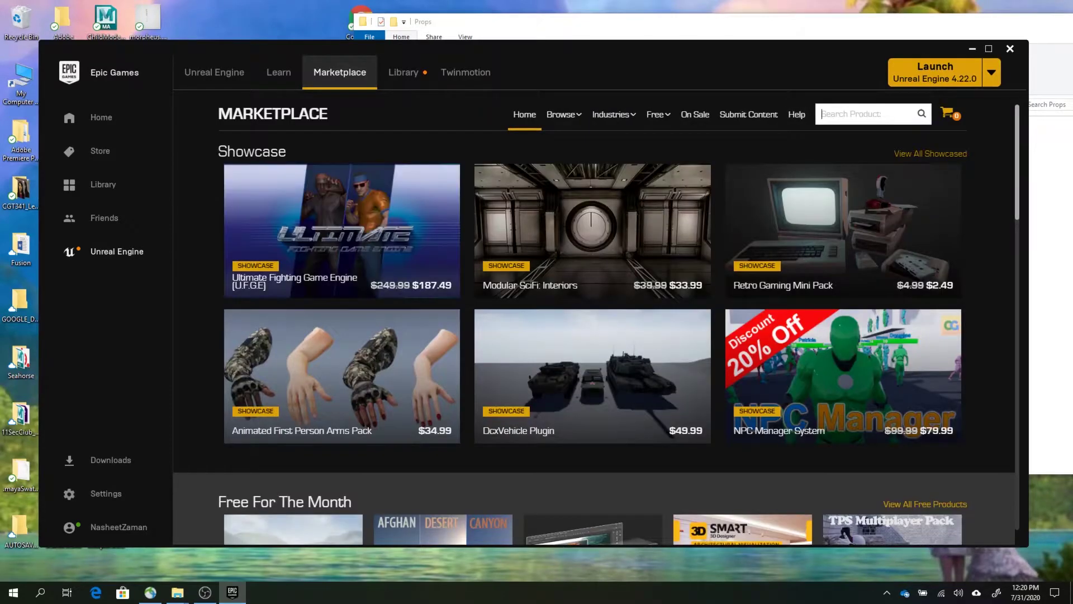
Search the Marketplace for "substance" and try to install the Substance in Unreal Engine plugin to the engine.
{"action": "type", "text": "substance"}
{"action": "key", "text": "Return"}
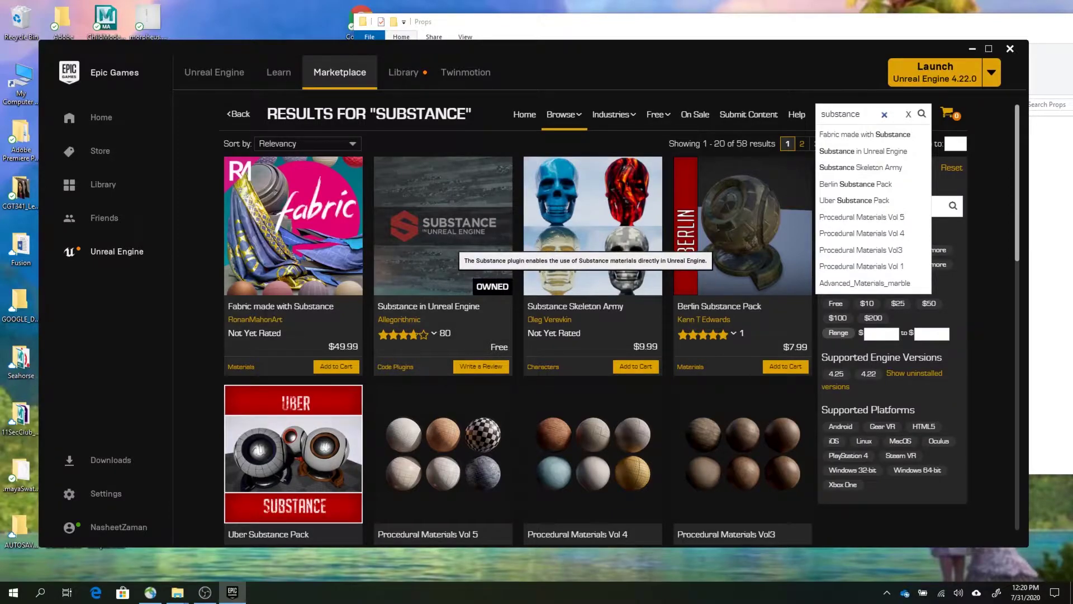
{"action": "left_click", "coordinate": [461, 271]}
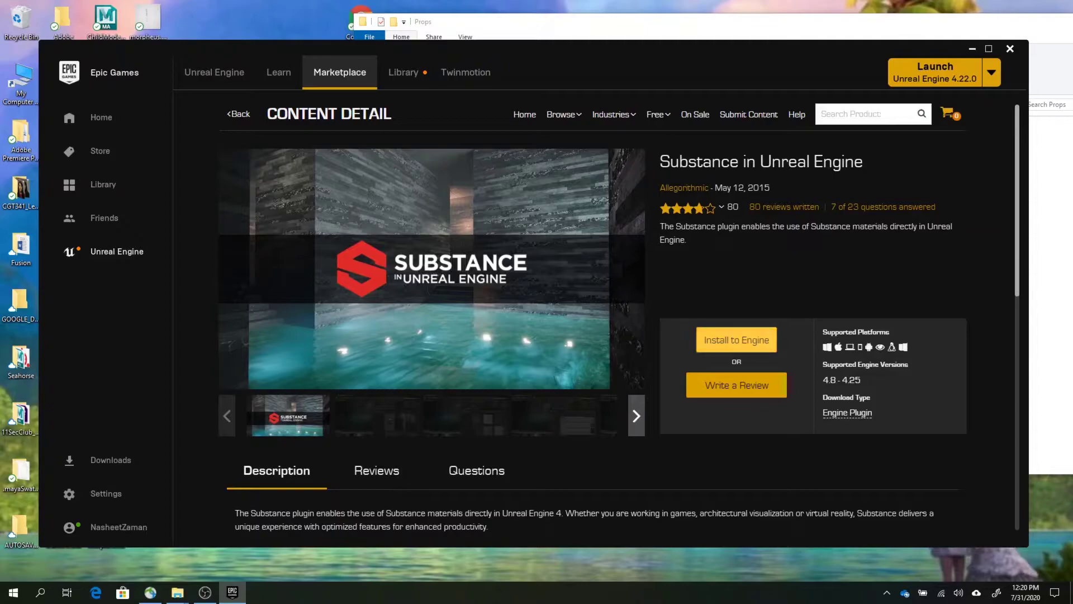
{"action": "left_click", "coordinate": [736, 339]}
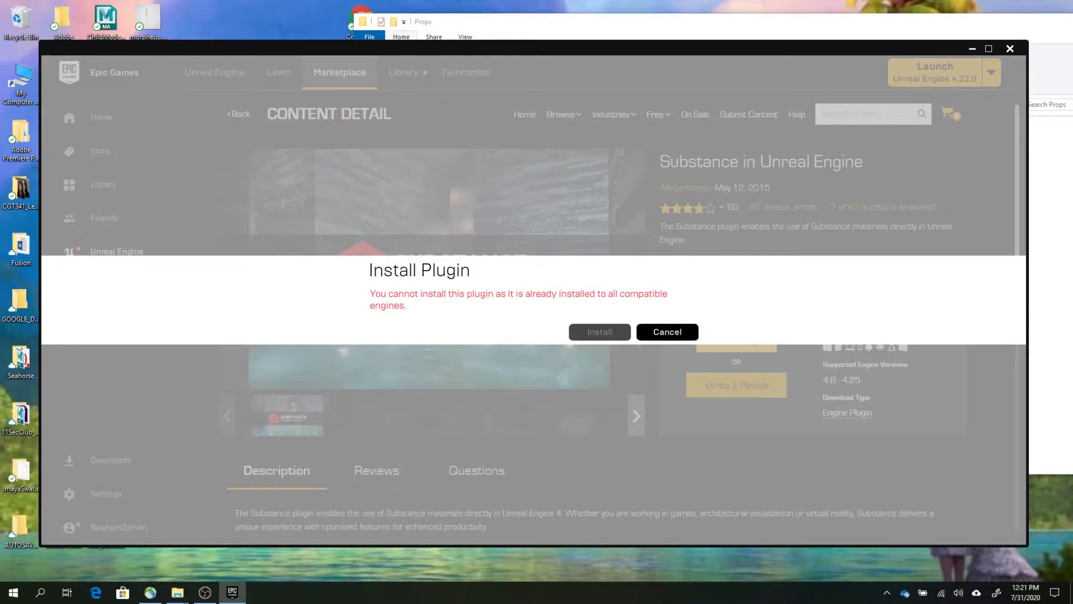
{"action": "left_click", "coordinate": [667, 332]}
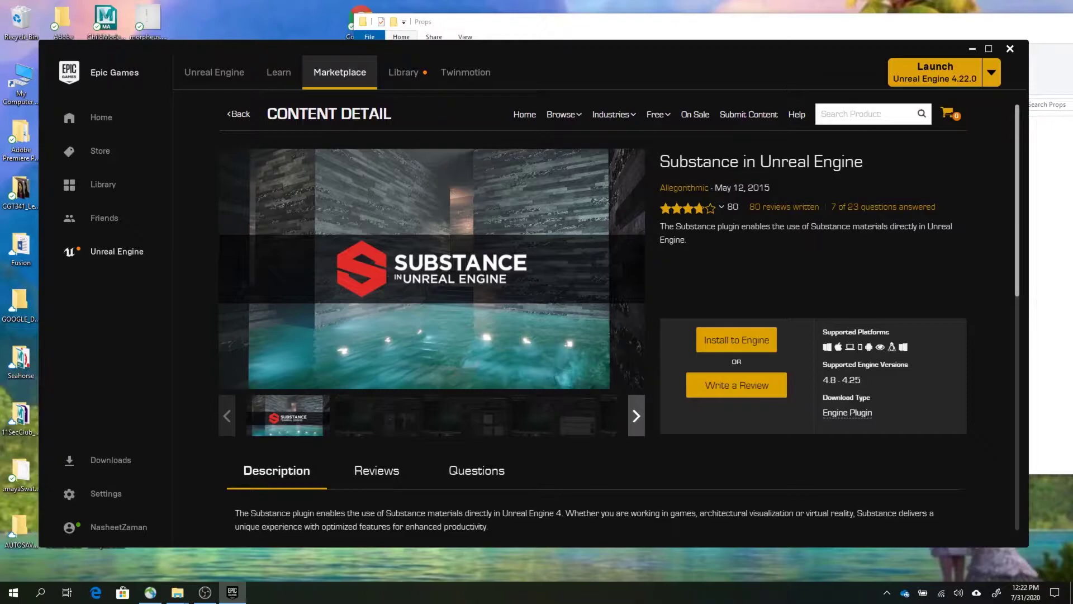
Launch Unreal Engine 4.22.0 and create a Blank Unreal Studio project named soccerball.
{"action": "left_click", "coordinate": [935, 73]}
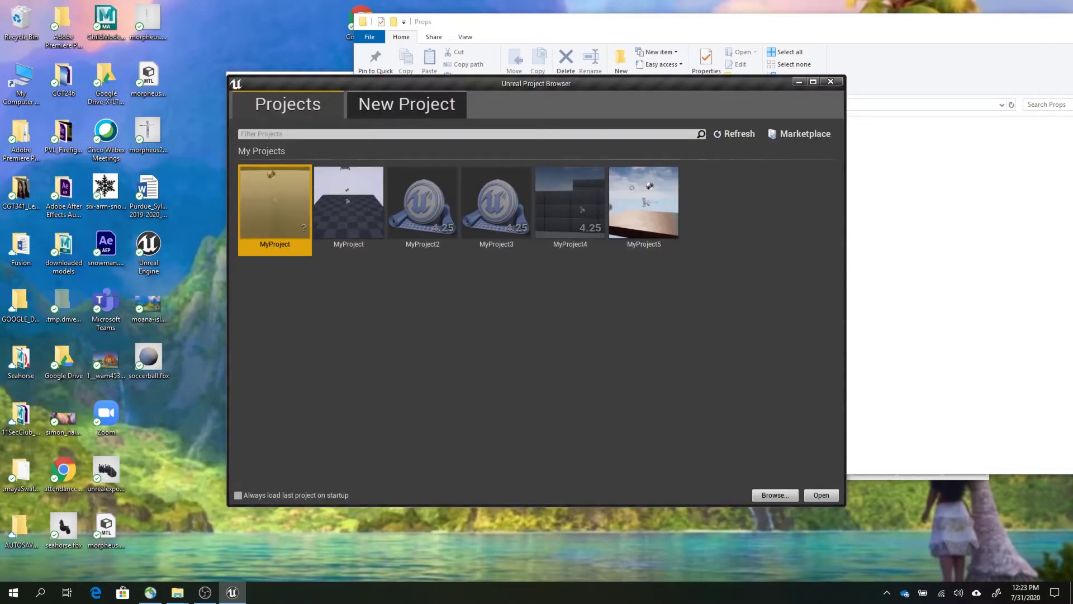
{"action": "left_click", "coordinate": [407, 105]}
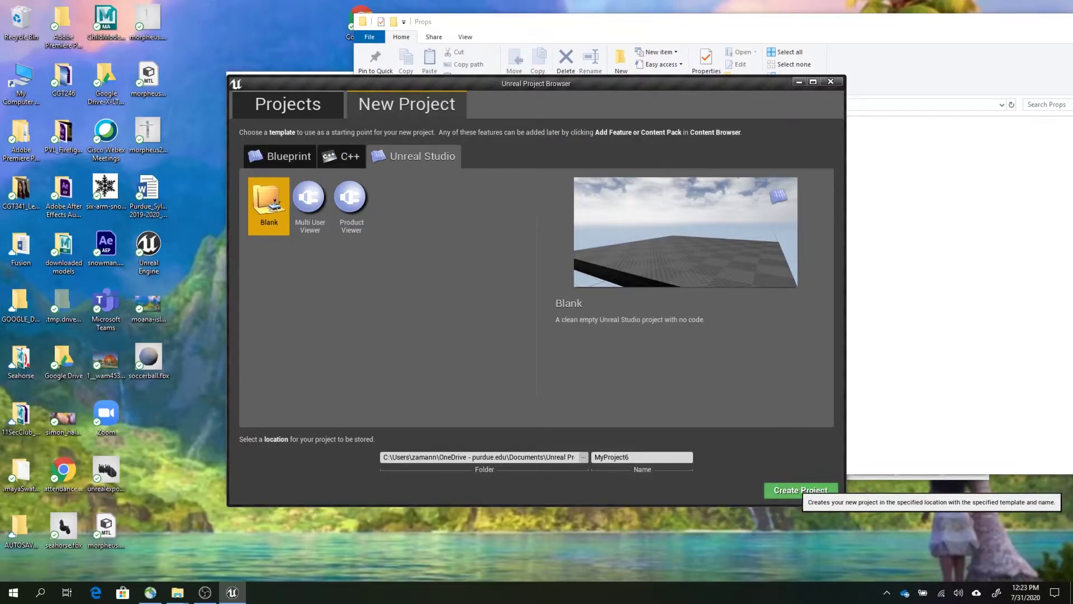
{"action": "left_click_drag", "start_coordinate": [630, 457], "coordinate": [593, 457]}
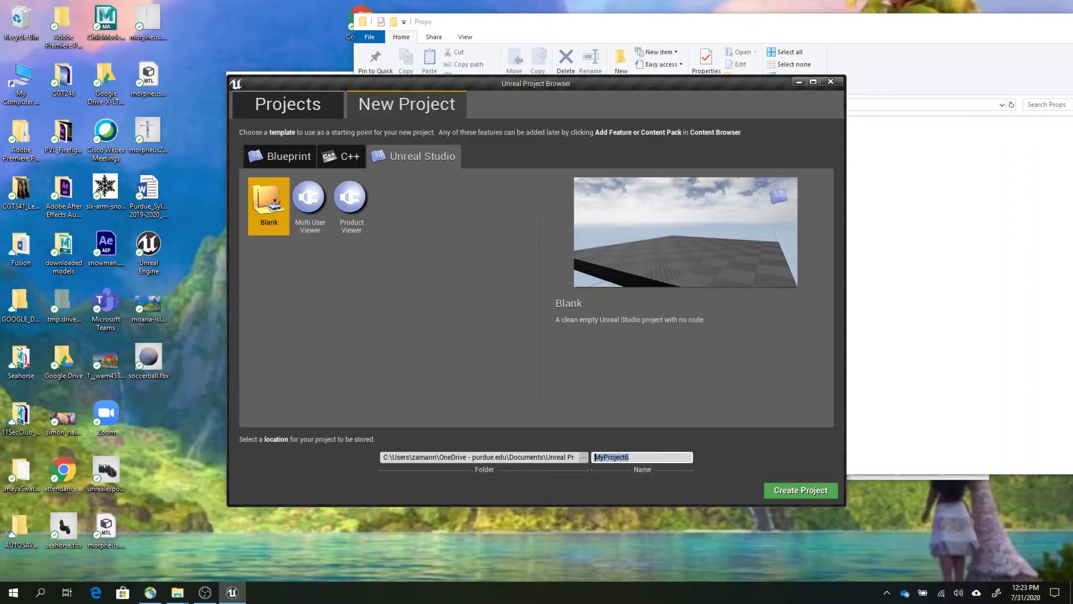
{"action": "type", "text": "co"}
{"action": "key", "text": "BackSpace"}
{"action": "key", "text": "BackSpace"}
{"action": "type", "text": "soccerball"}
{"action": "key", "text": "Return"}
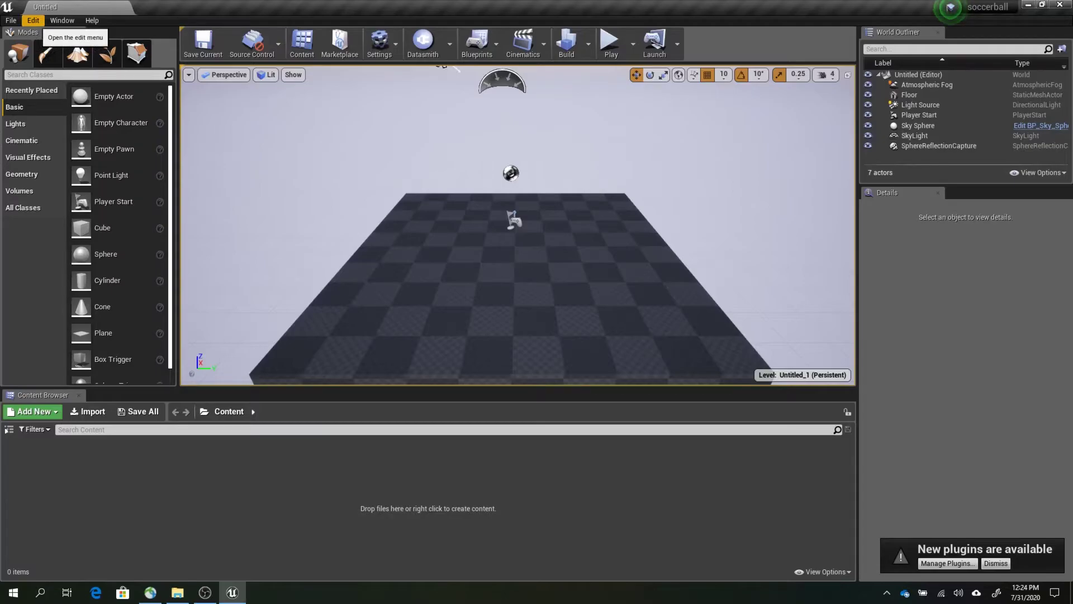
Enable the Substance in UE4 plugin for the project and restart the editor.
{"action": "left_click", "coordinate": [33, 20]}
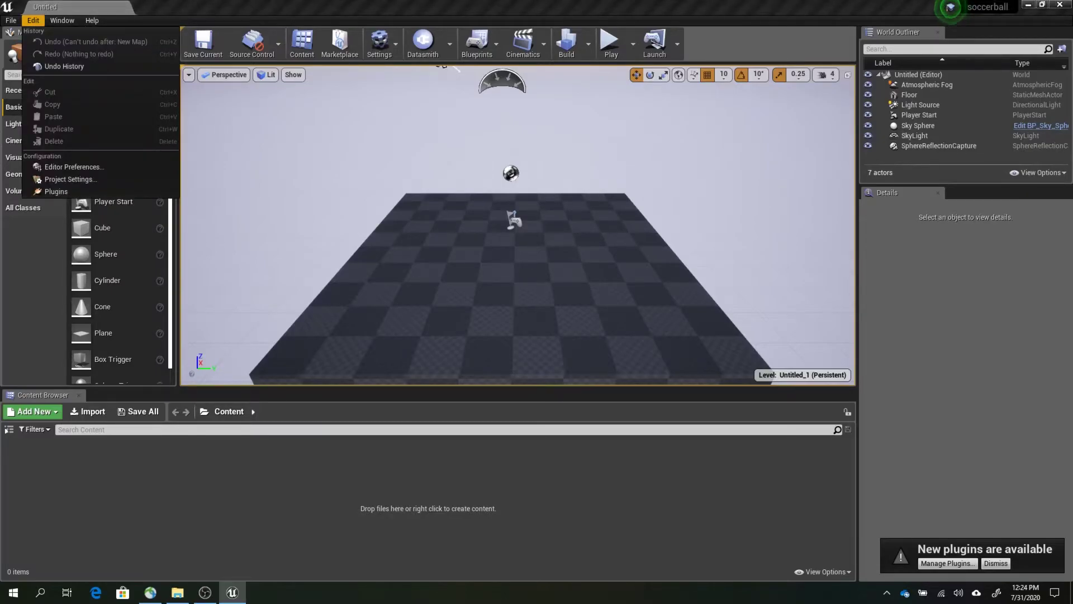
{"action": "left_click", "coordinate": [67, 192]}
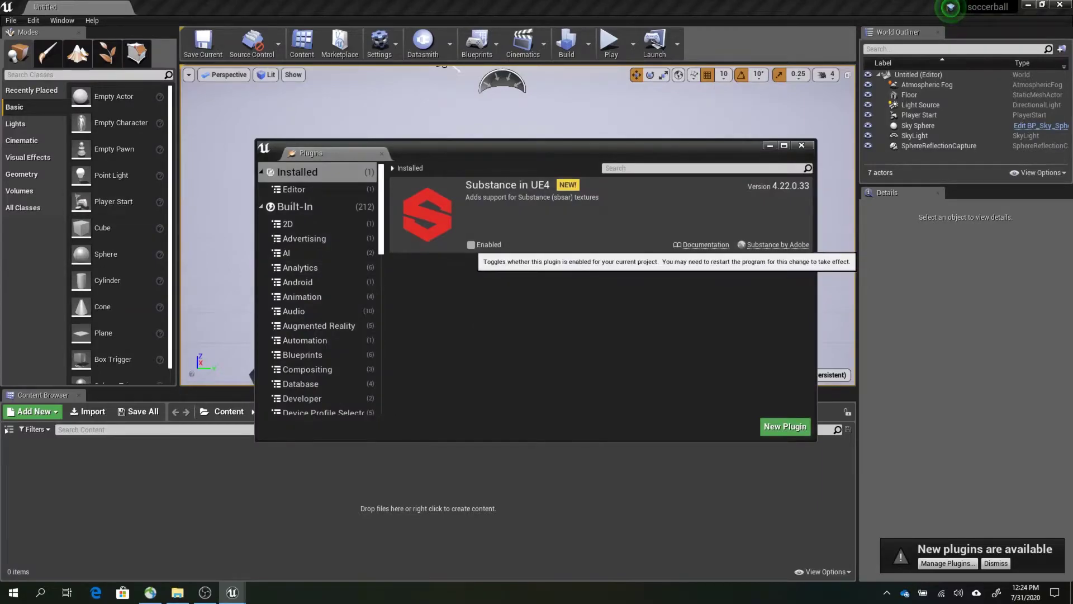
{"action": "left_click", "coordinate": [471, 244]}
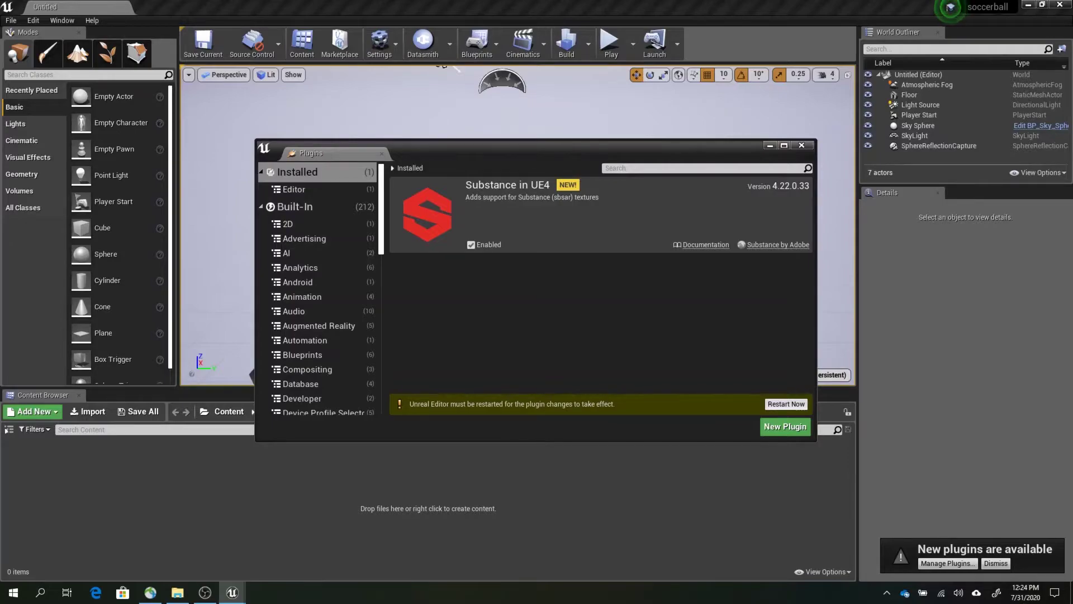
{"action": "left_click", "coordinate": [785, 403]}
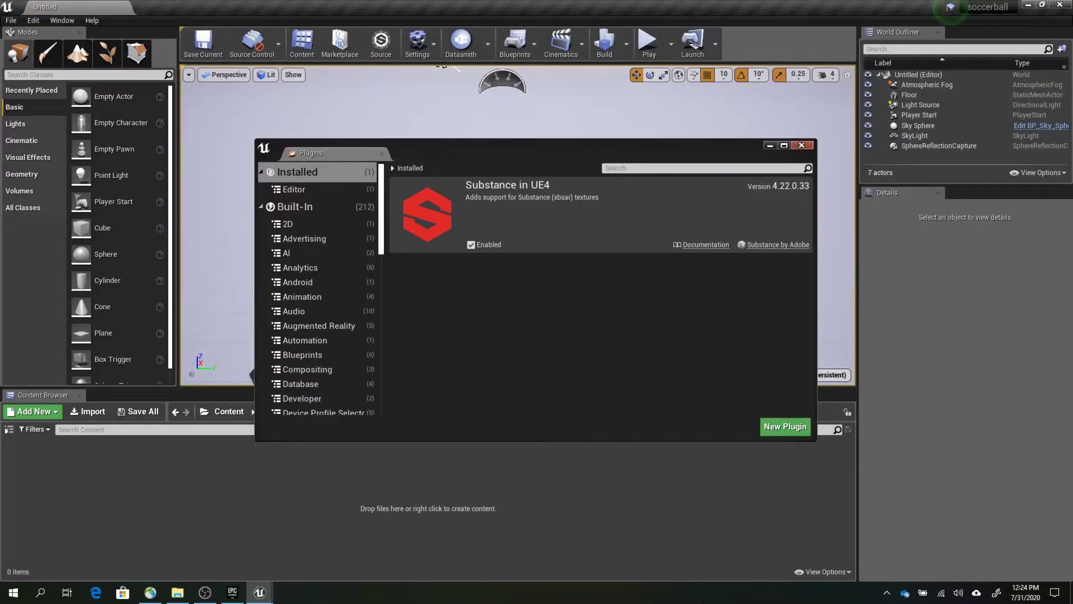
{"action": "left_click", "coordinate": [802, 145]}
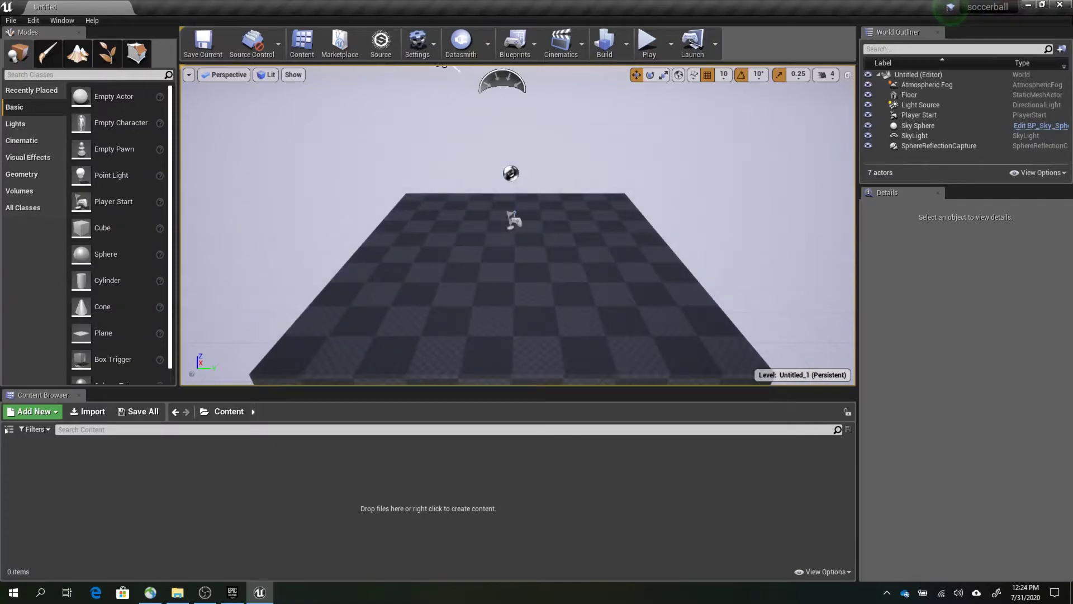
Import soccerball.fbx from the Desktop into the Content folder as a static mesh with new materials, using Import All.
{"action": "left_click", "coordinate": [89, 411]}
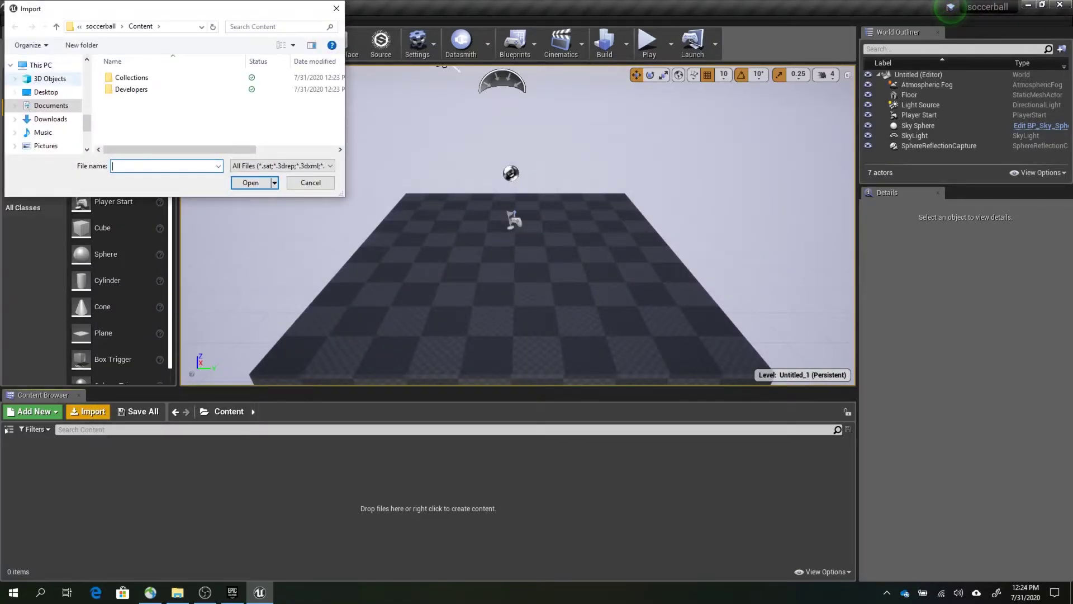
{"action": "left_click", "coordinate": [46, 91]}
{"action": "left_click", "coordinate": [132, 92]}
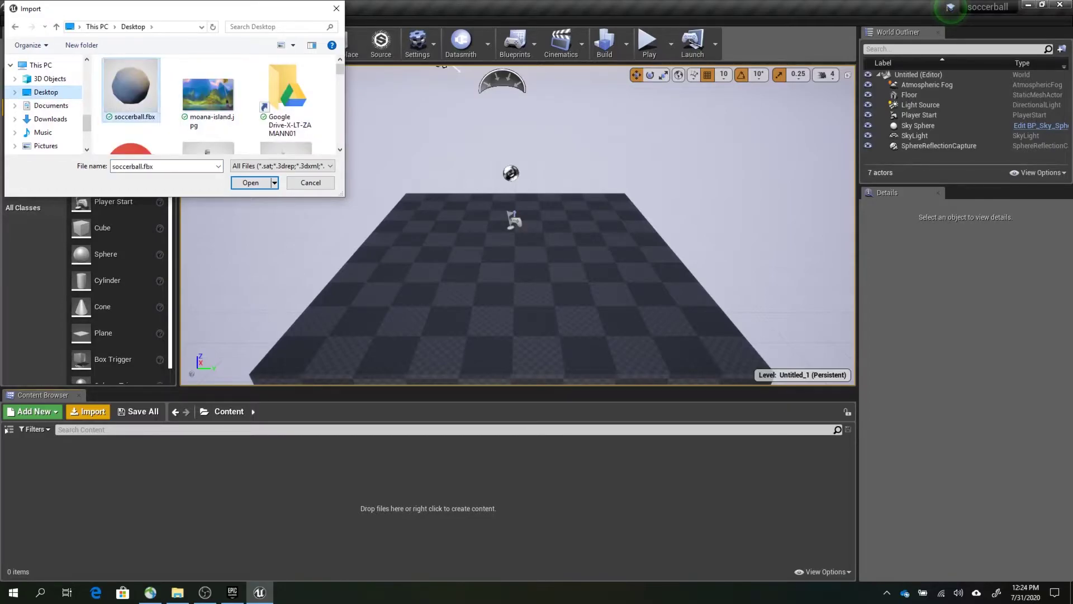
{"action": "key", "text": "Return"}
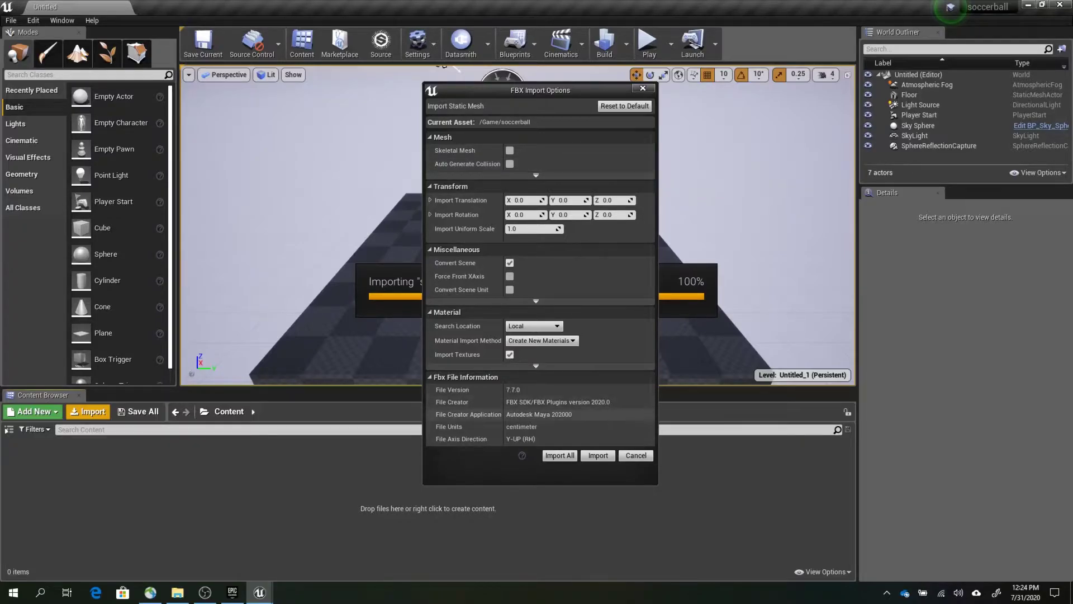
{"action": "left_click", "coordinate": [559, 455]}
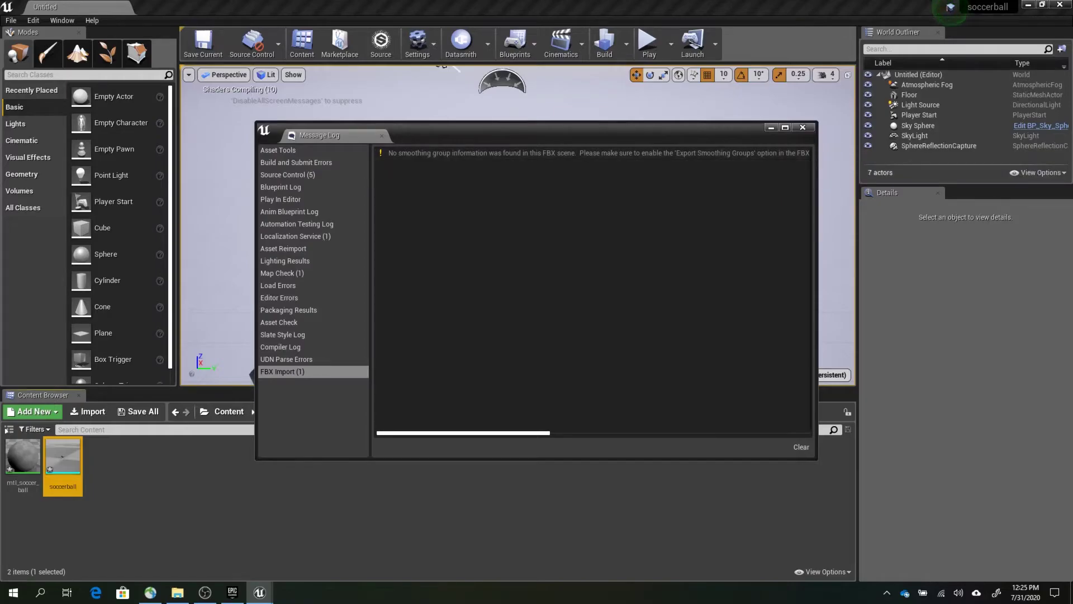
{"action": "left_click", "coordinate": [803, 128]}
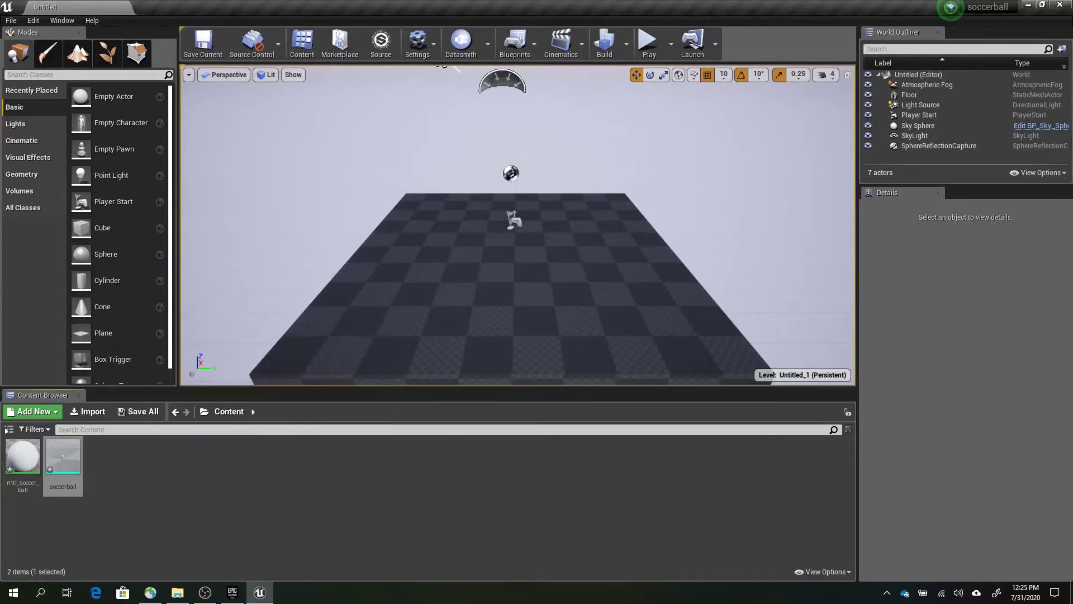
Place the soccerball mesh in the level at location 20, 30, 30 with scale 10 on all axes.
{"action": "double_click", "coordinate": [66, 468]}
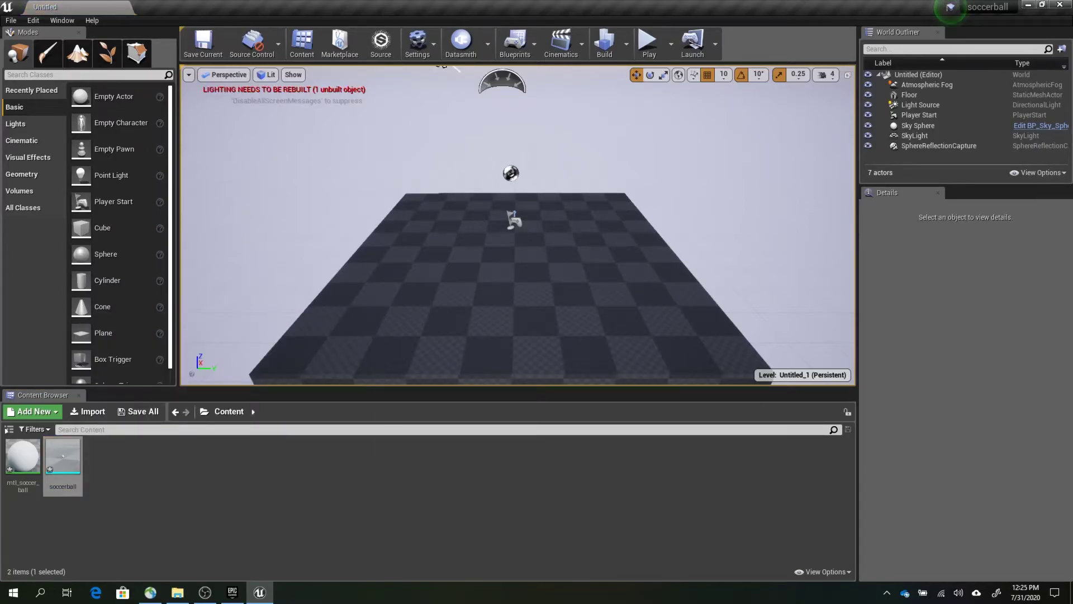
{"action": "key", "text": "f"}
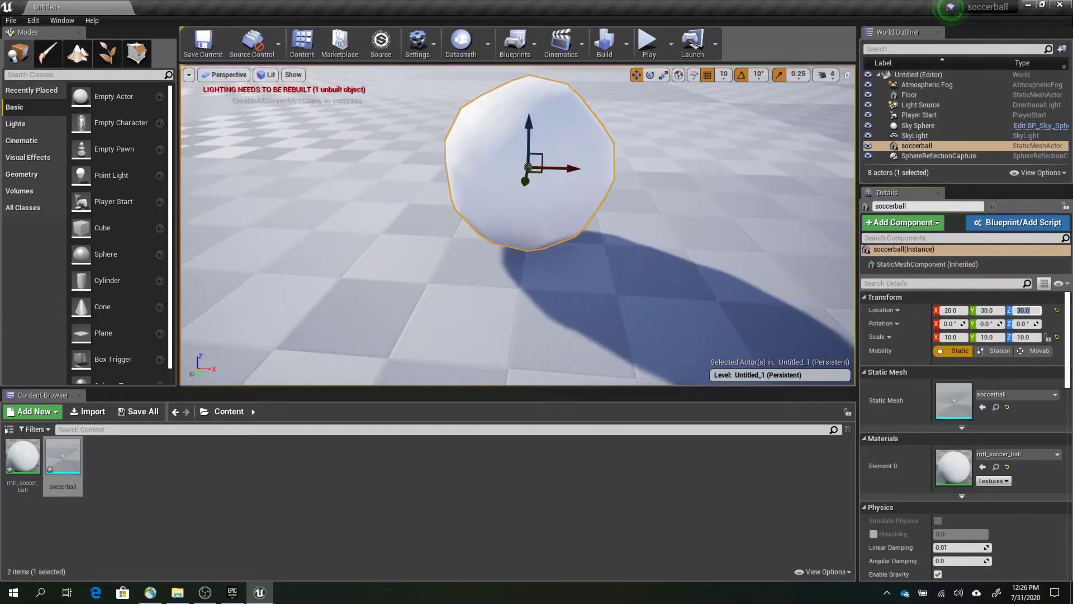
{"action": "left_click", "coordinate": [391, 514]}
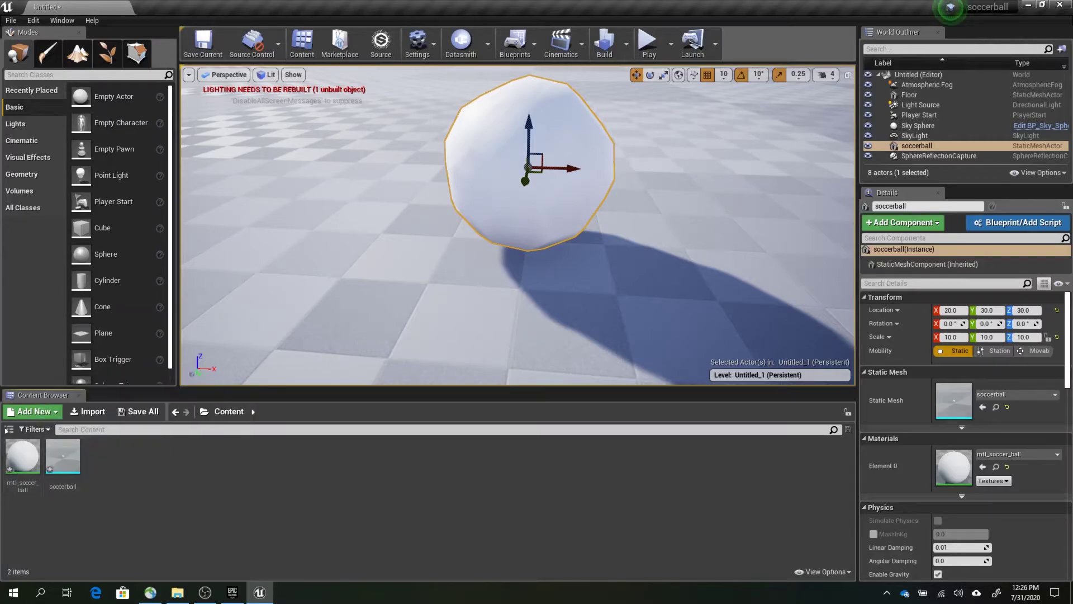
Launch Substance Painter, cancelling the bug report and closing the welcome window.
{"action": "left_click", "coordinate": [70, 476]}
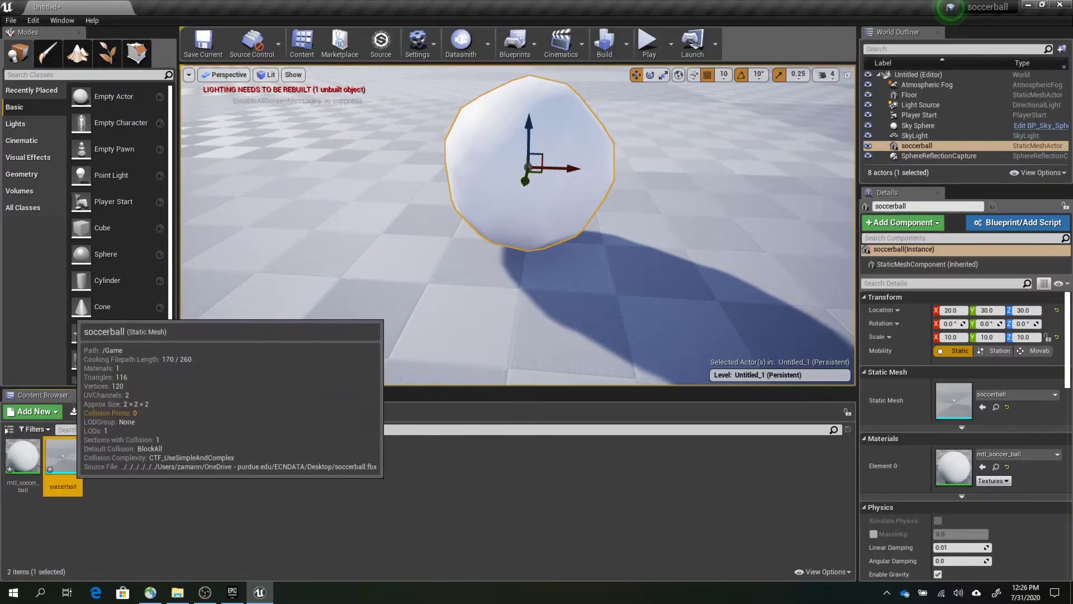
{"action": "right_click", "coordinate": [71, 476]}
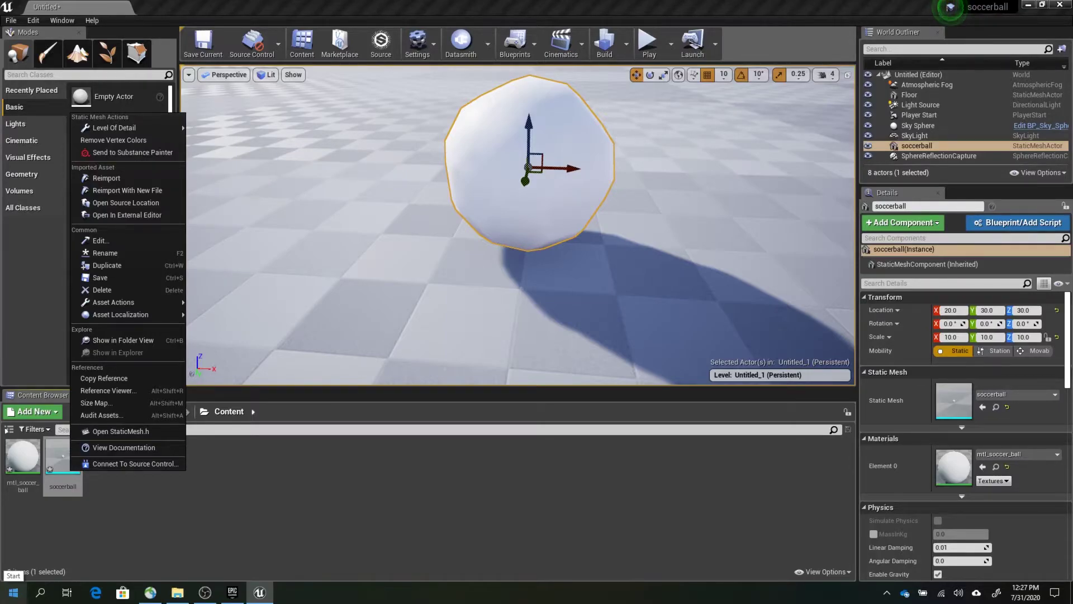
{"action": "left_click", "coordinate": [13, 591]}
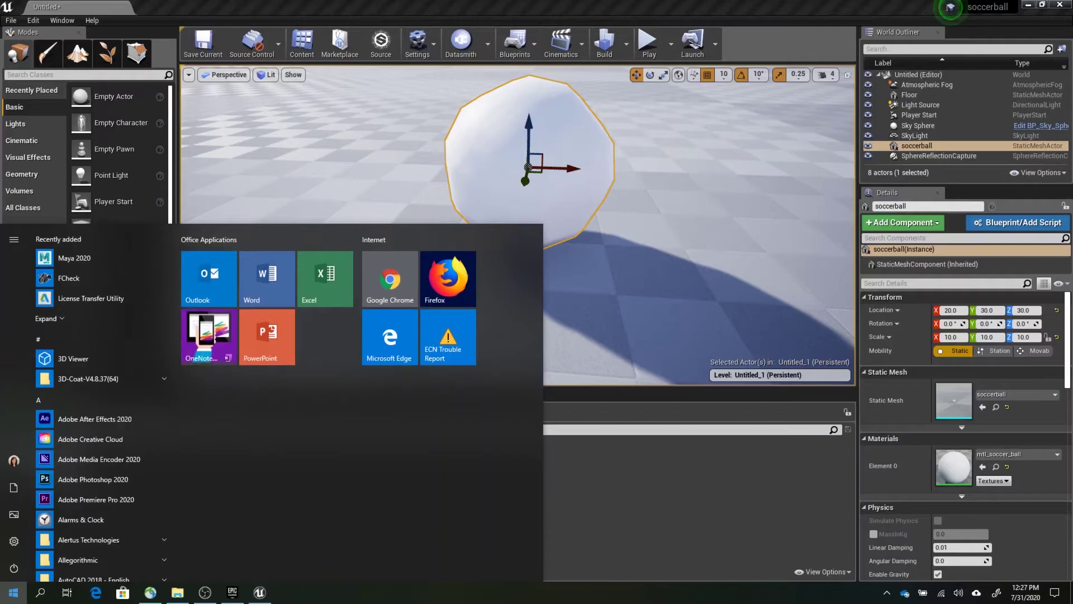
{"action": "type", "text": "s"}
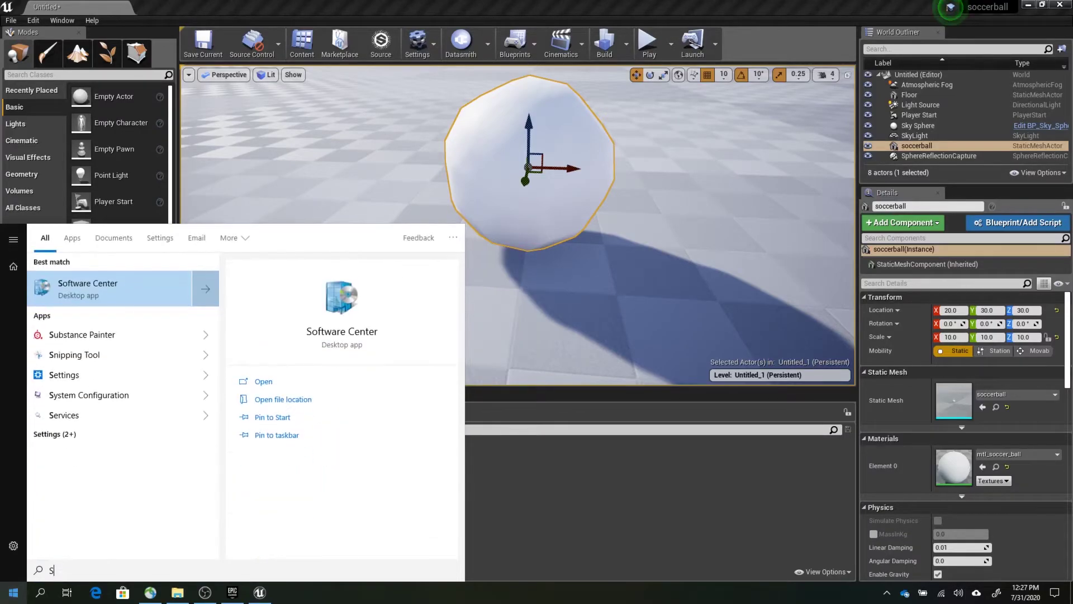
{"action": "left_click", "coordinate": [107, 334]}
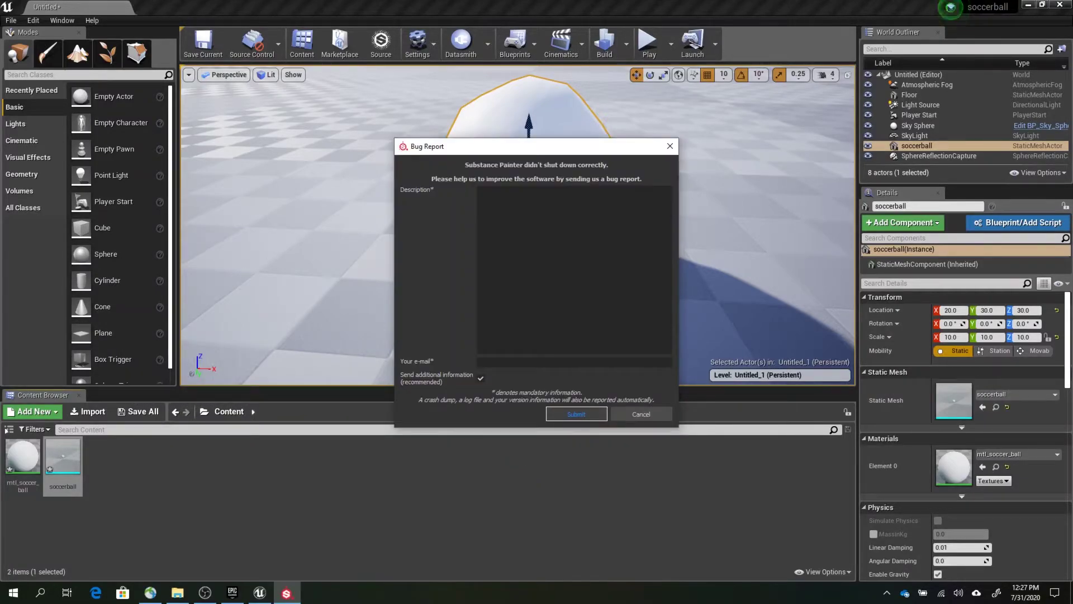
{"action": "left_click", "coordinate": [641, 414]}
{"action": "left_click", "coordinate": [695, 353]}
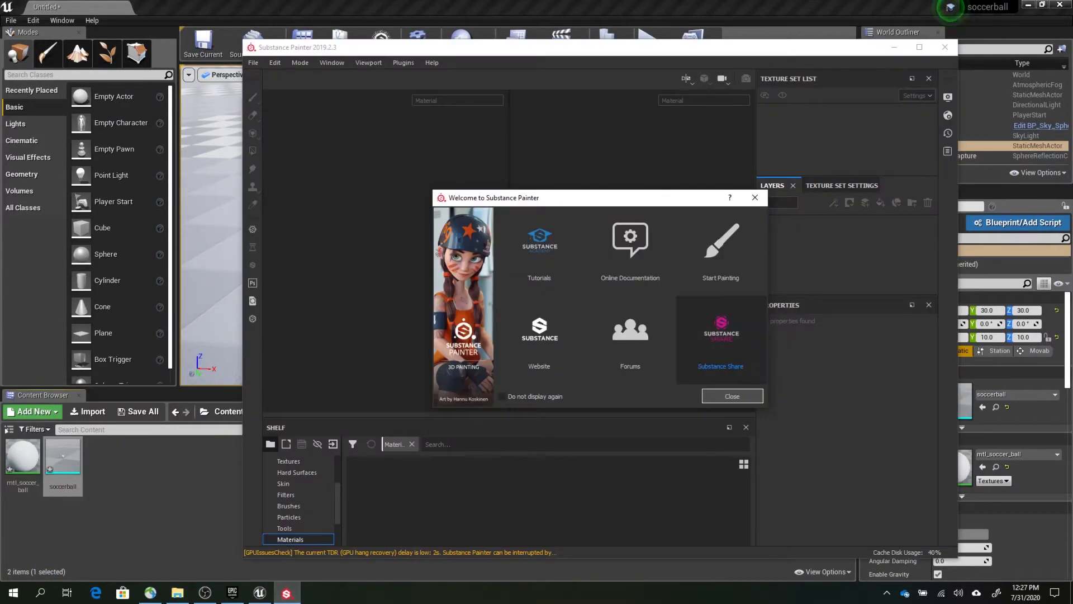
{"action": "left_click", "coordinate": [732, 395]}
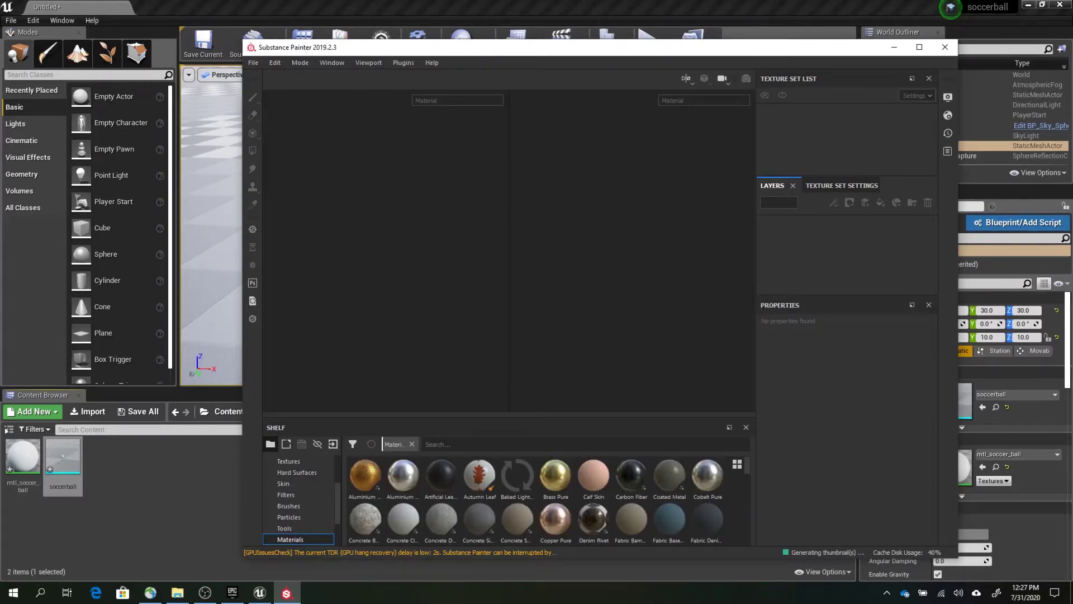
Switch back to Unreal Engine and send the soccerball static mesh to Substance Painter, exporting it with FBX 2013 compatibility.
{"action": "key", "text": "alt+Tab"}
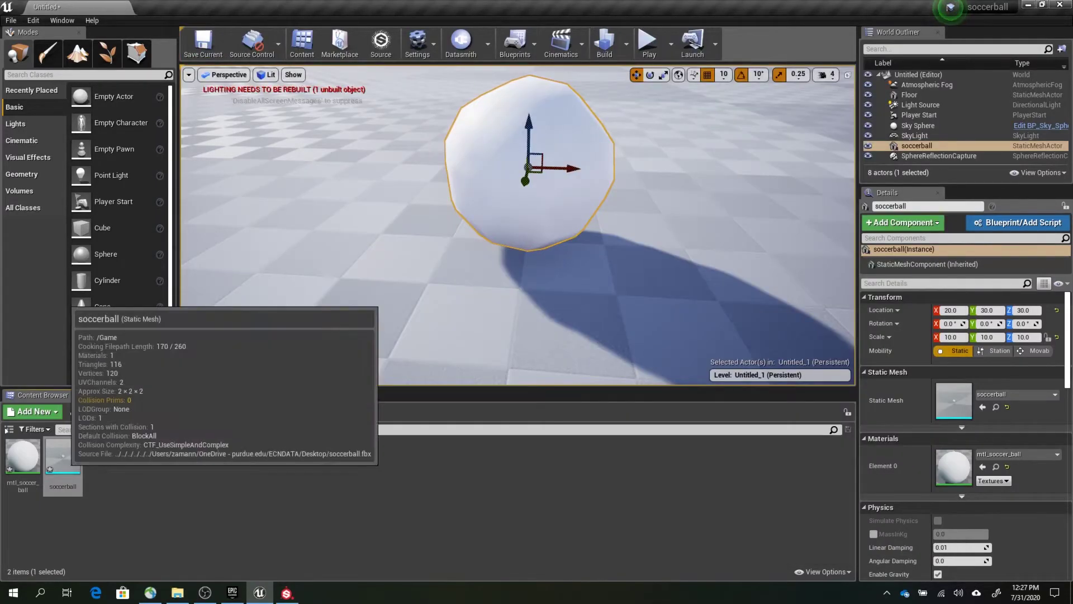
{"action": "right_click", "coordinate": [63, 457]}
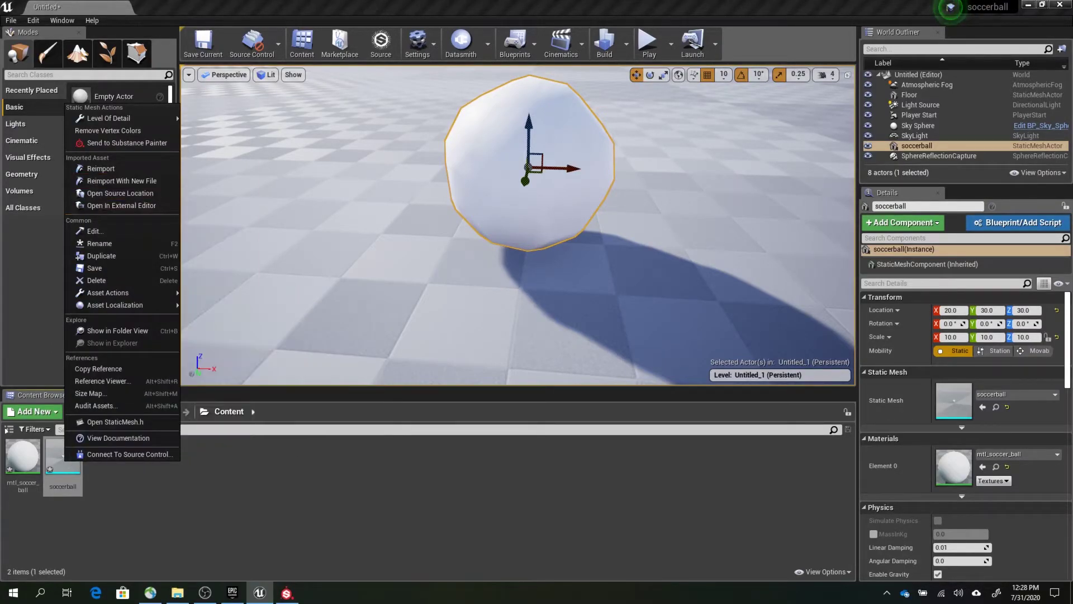
{"action": "left_click", "coordinate": [127, 142]}
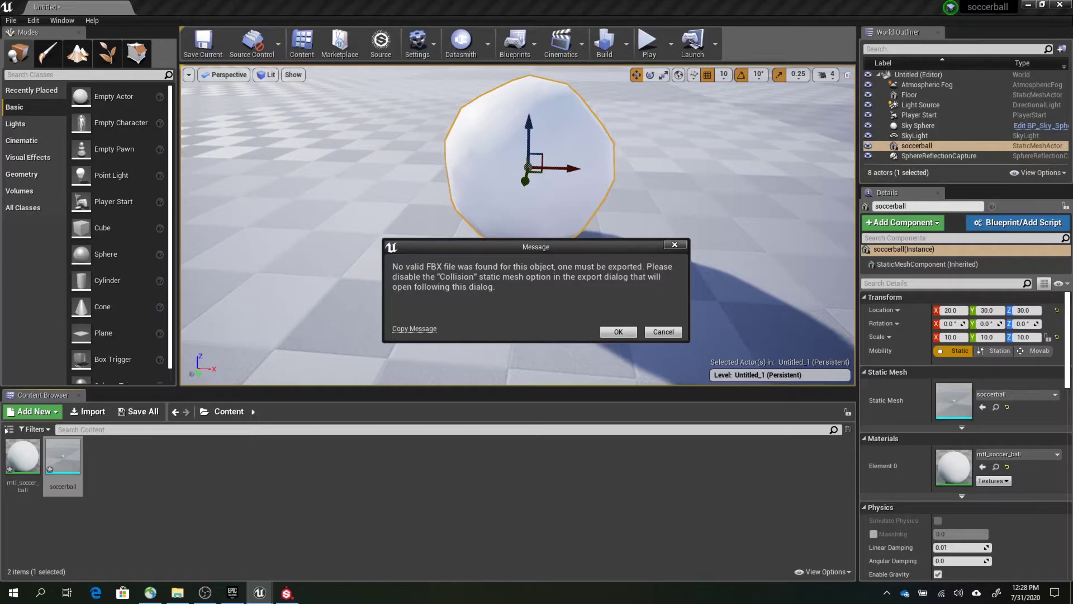
{"action": "key", "text": "Return"}
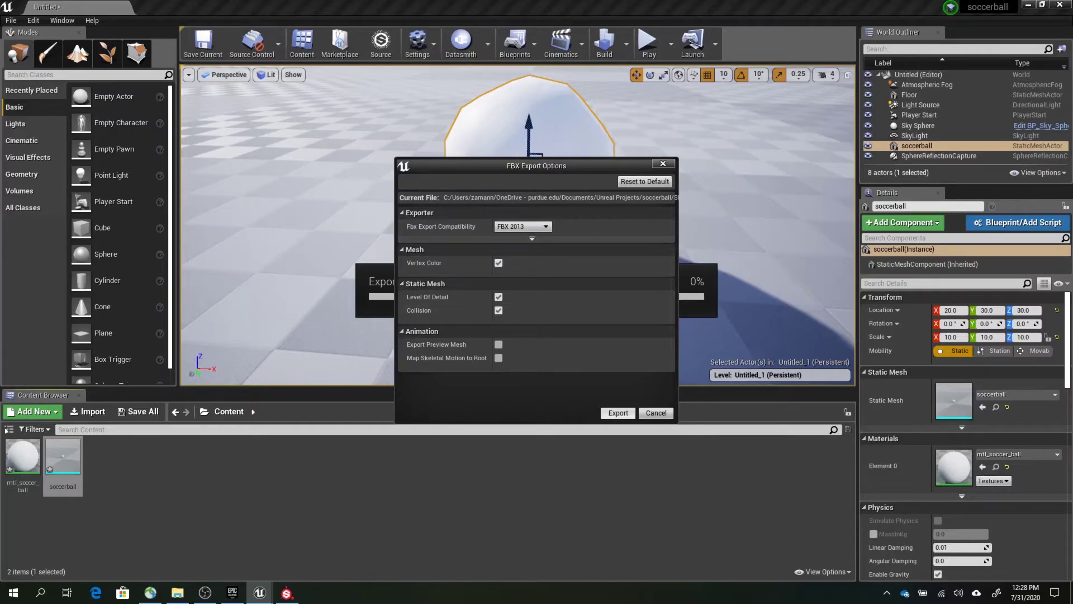
{"action": "left_click", "coordinate": [618, 413]}
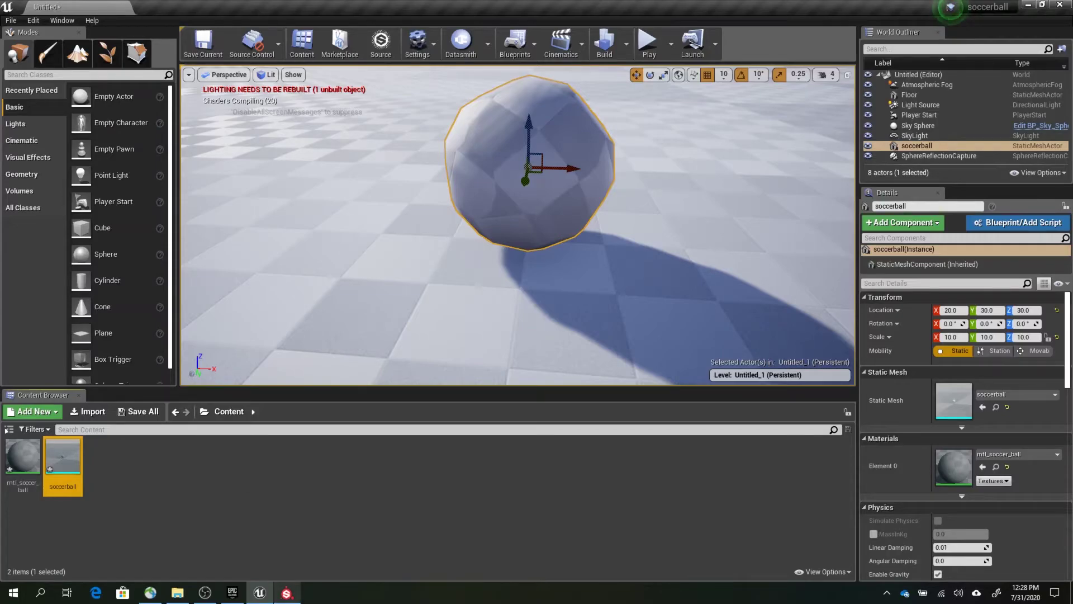
In Substance Painter, paint a face on the ball with the Brass Pure material and scribbles below it with Copper Pure.
{"action": "left_click", "coordinate": [286, 592]}
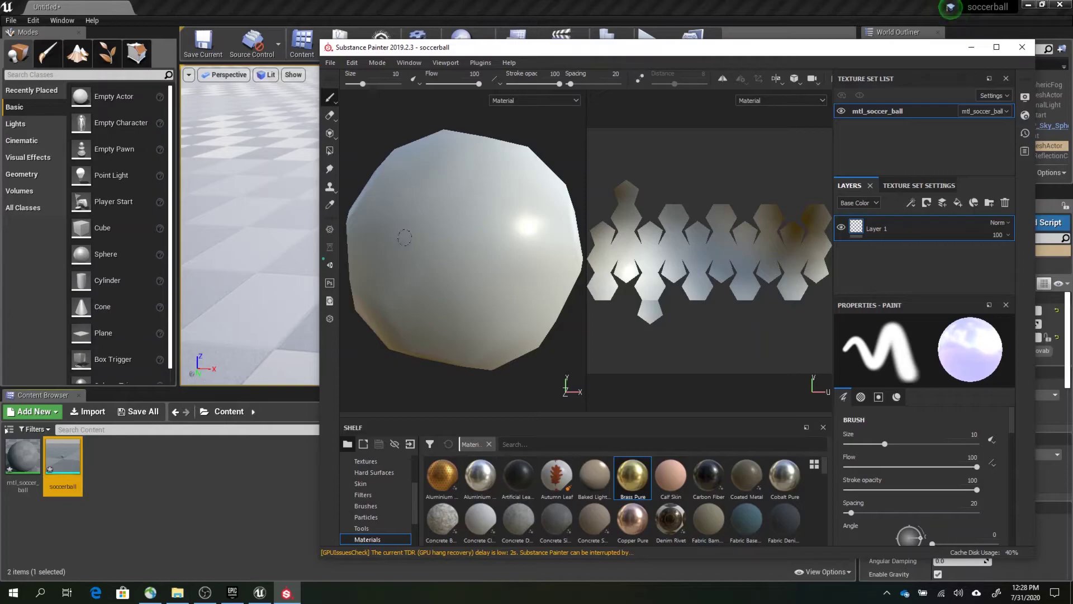
{"action": "mouse_move", "coordinate": [436, 224]}
{"action": "left_mouse_down"}
{"action": "mouse_move", "coordinate": [402, 251]}
{"action": "mouse_move", "coordinate": [467, 180]}
{"action": "mouse_move", "coordinate": [398, 277]}
{"action": "mouse_move", "coordinate": [469, 193]}
{"action": "mouse_move", "coordinate": [432, 211]}
{"action": "mouse_move", "coordinate": [496, 224]}
{"action": "mouse_move", "coordinate": [500, 180]}
{"action": "mouse_move", "coordinate": [389, 224]}
{"action": "left_mouse_up"}
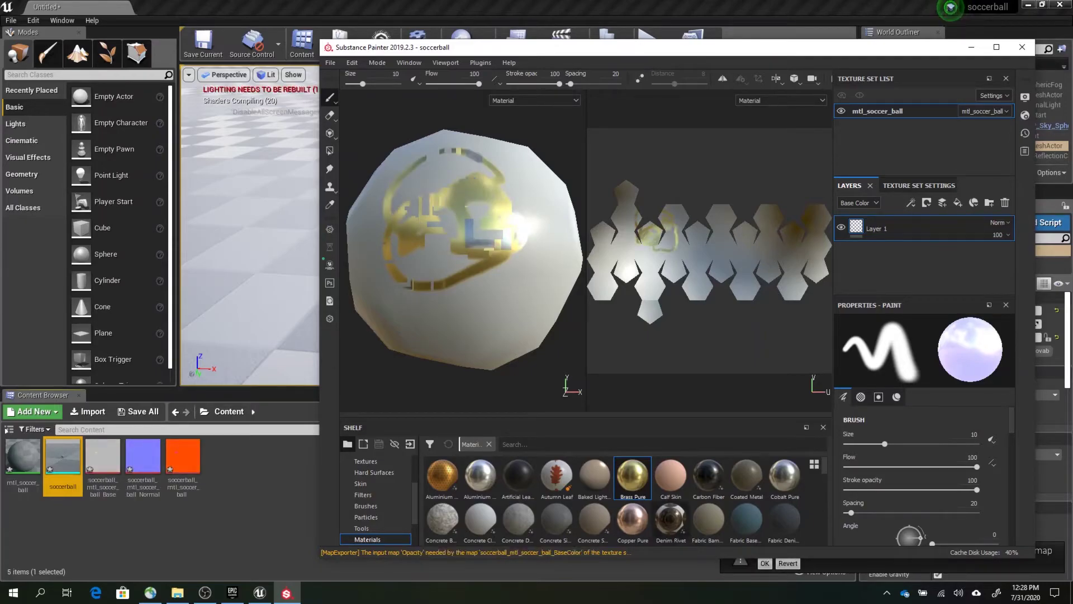
{"action": "key", "text": "ctrl+z"}
{"action": "key", "text": "ctrl+z"}
{"action": "left_click", "coordinate": [632, 520]}
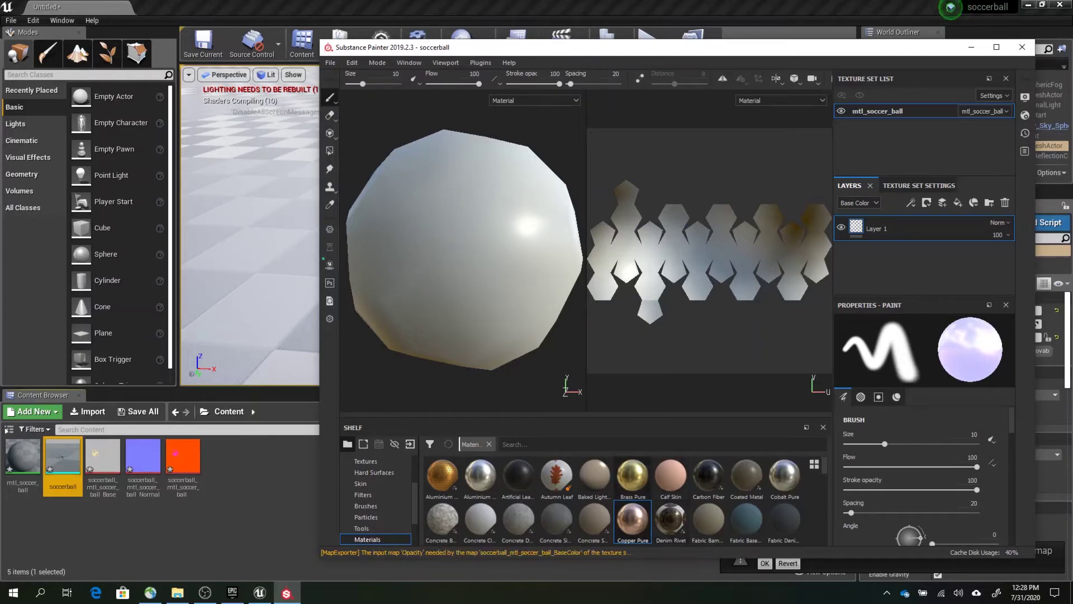
{"action": "mouse_move", "coordinate": [454, 279]}
{"action": "left_mouse_down"}
{"action": "mouse_move", "coordinate": [505, 235]}
{"action": "mouse_move", "coordinate": [480, 296]}
{"action": "mouse_move", "coordinate": [503, 311]}
{"action": "mouse_move", "coordinate": [358, 308]}
{"action": "left_mouse_up"}
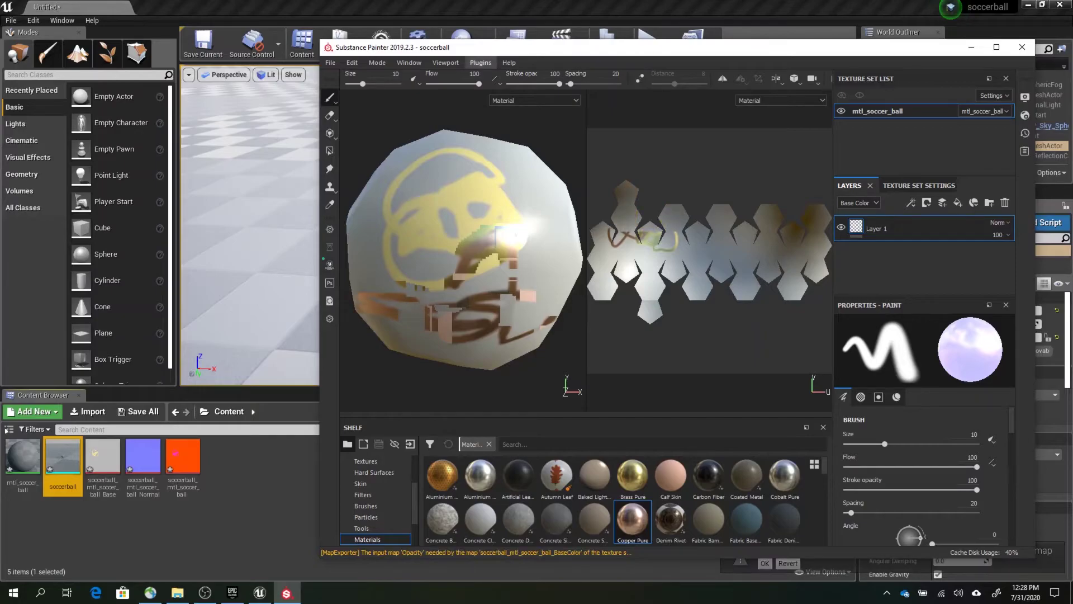
{"action": "key", "text": "ctrl+z"}
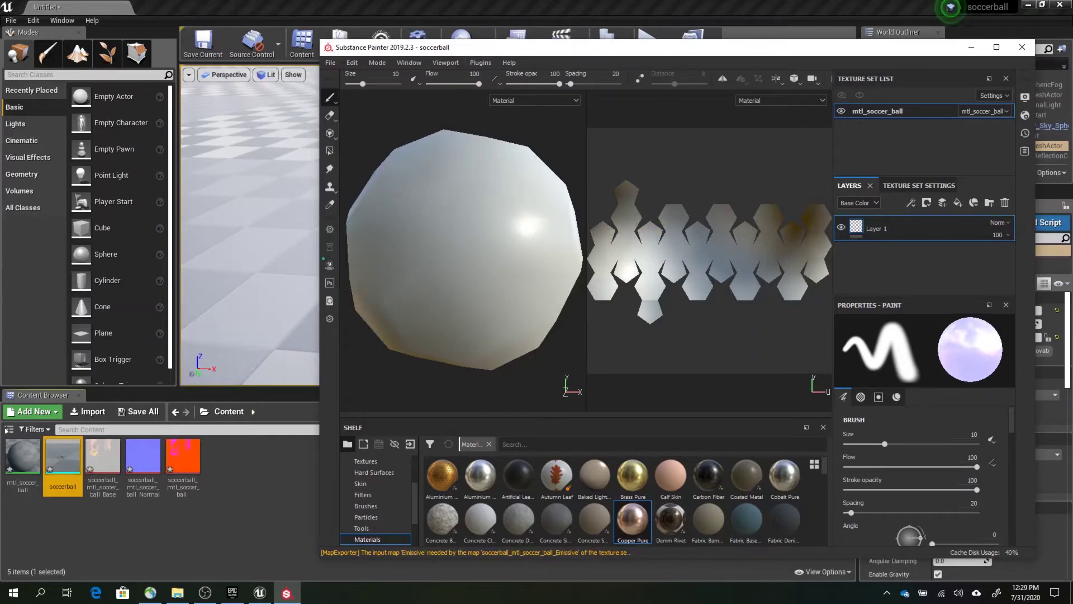
Move the Substance Painter window aside and examine the transferred paint on the ball in the Unreal viewport.
{"action": "mouse_move", "coordinate": [454, 54]}
{"action": "left_mouse_down"}
{"action": "mouse_move", "coordinate": [724, 92]}
{"action": "mouse_move", "coordinate": [741, 117]}
{"action": "mouse_move", "coordinate": [696, 77]}
{"action": "mouse_move", "coordinate": [716, 102]}
{"action": "mouse_move", "coordinate": [752, 114]}
{"action": "left_mouse_up"}
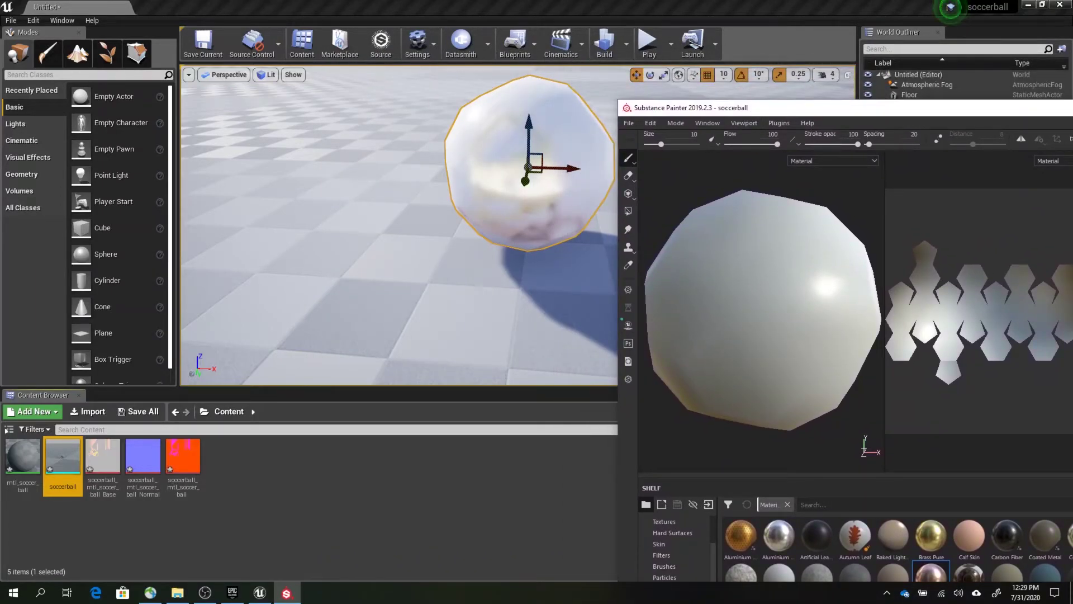
{"action": "mouse_move", "coordinate": [503, 296]}
{"action": "left_mouse_down", "text": "alt"}
{"action": "mouse_move", "coordinate": [559, 257]}
{"action": "mouse_move", "coordinate": [632, 285]}
{"action": "mouse_move", "coordinate": [559, 330]}
{"action": "mouse_move", "coordinate": [492, 330]}
{"action": "left_mouse_up", "text": "alt"}
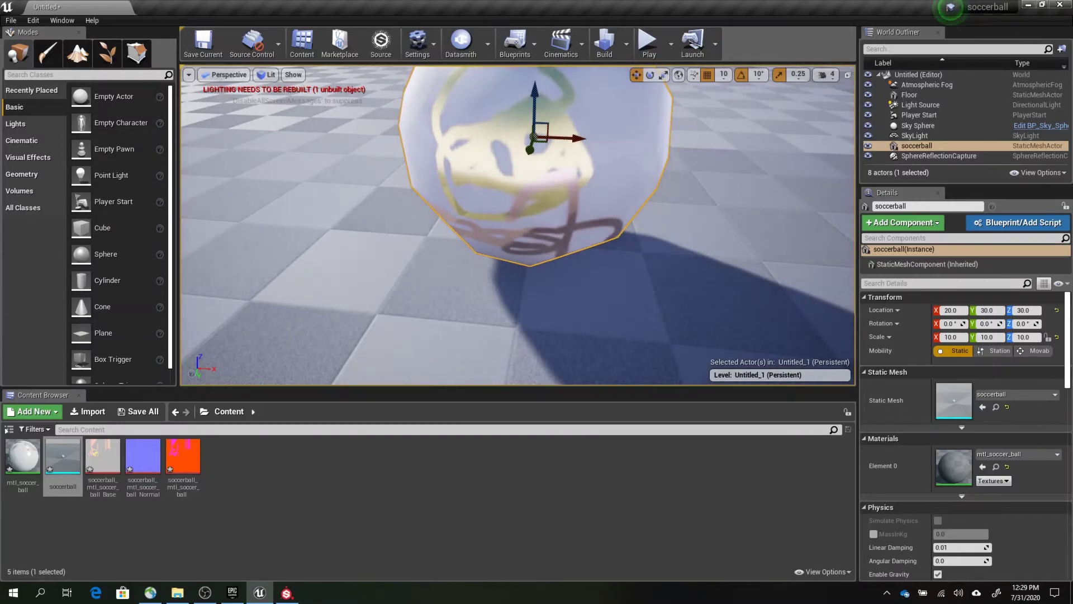
{"action": "left_click", "coordinate": [286, 593]}
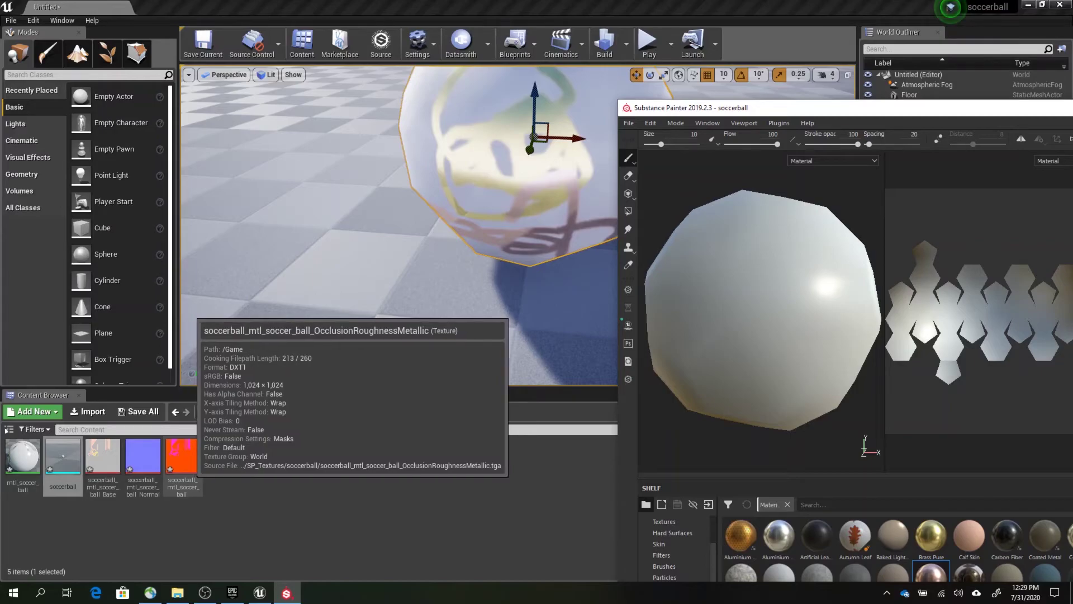
Open the mtl_soccer_ball material in Unreal and examine how its texture nodes connect to the material inputs.
{"action": "left_click", "coordinate": [22, 464]}
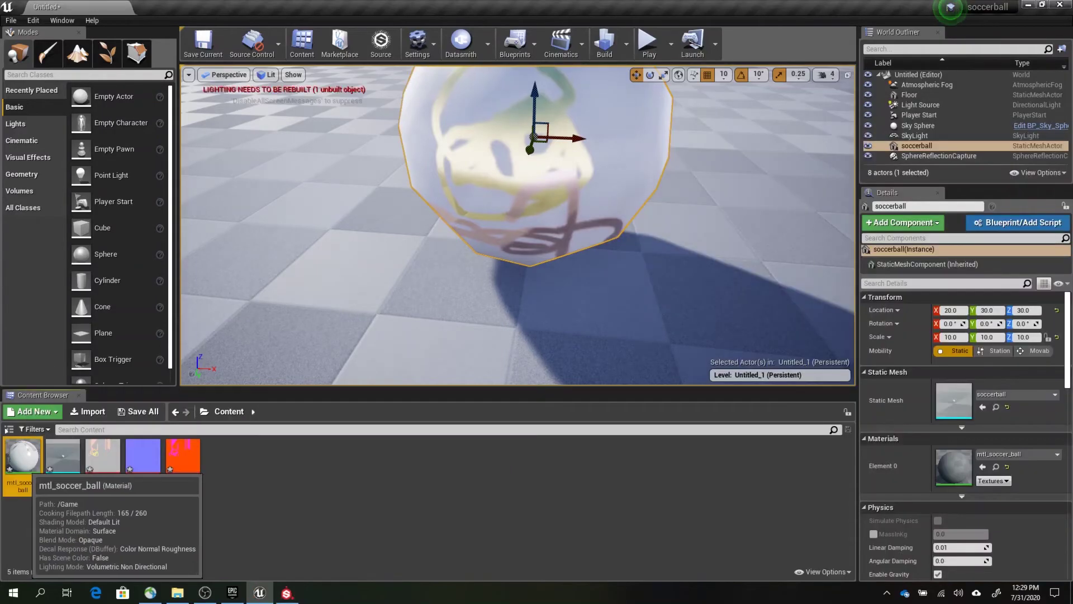
{"action": "double_click", "coordinate": [22, 464]}
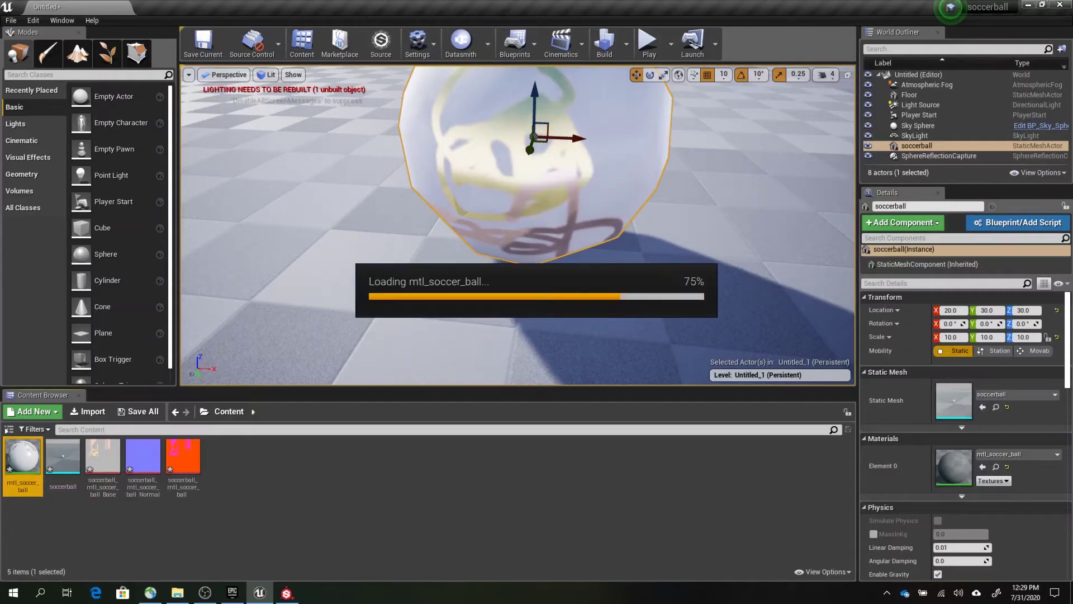
{"action": "left_click_drag", "start_coordinate": [722, 331], "coordinate": [574, 192]}
{"action": "scroll", "coordinate": [692, 388], "scroll_direction": "down", "scroll_amount": 3}
{"action": "scroll", "coordinate": [612, 413], "scroll_direction": "up", "scroll_amount": 2}
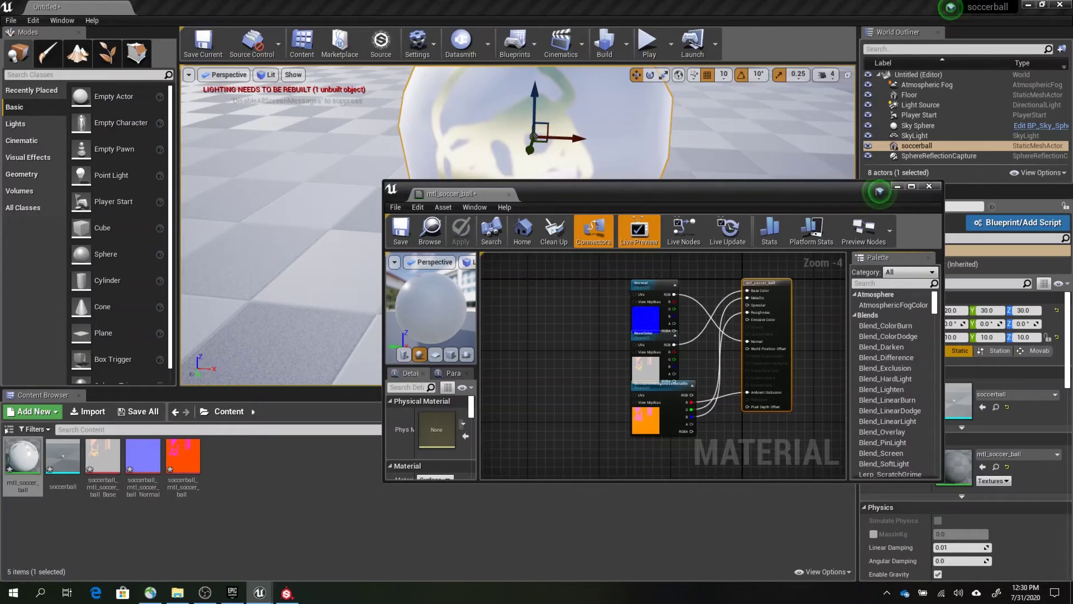
In File Explorer, browse to the soccerball project's SP_Textures folder and examine its soccerball subfolder and the Game folder inside.
{"action": "left_click", "coordinate": [286, 592]}
{"action": "left_click_drag", "start_coordinate": [853, 108], "coordinate": [670, 76]}
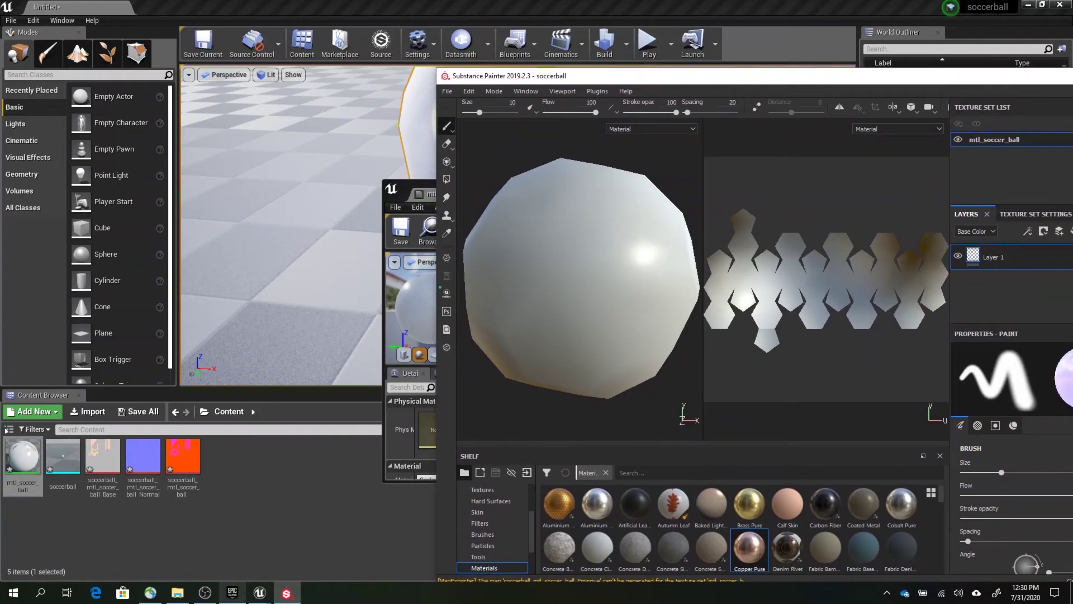
{"action": "mouse_move", "coordinate": [177, 592]}
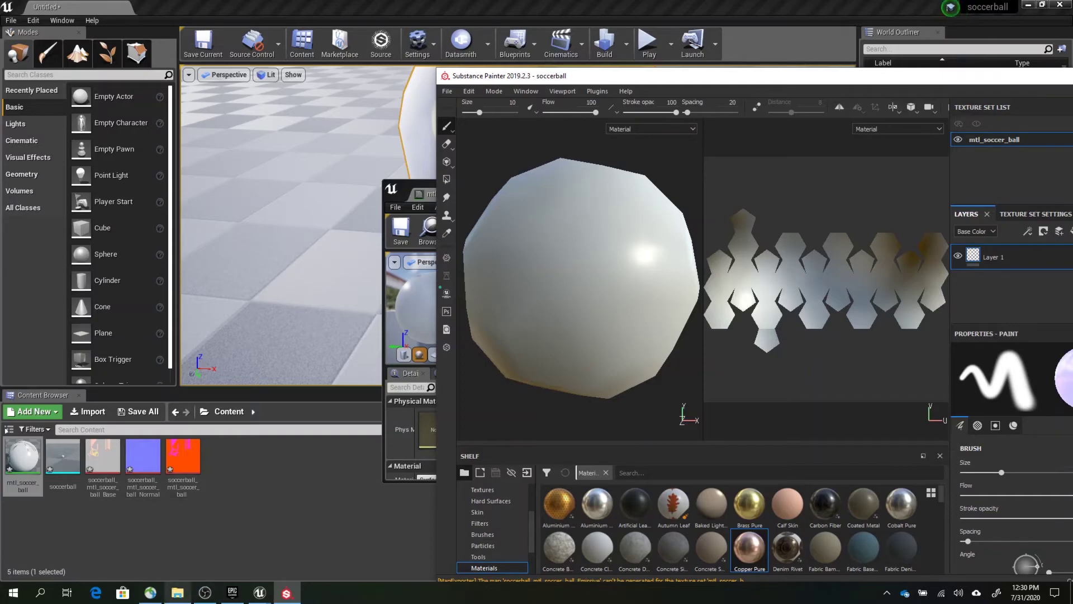
{"action": "left_click", "coordinate": [177, 592]}
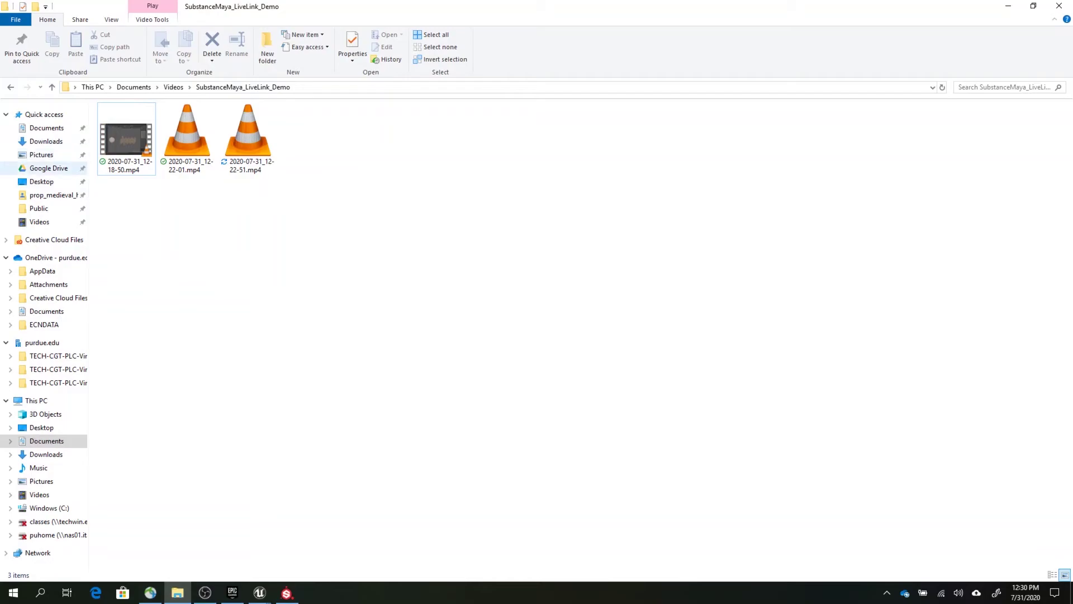
{"action": "left_click", "coordinate": [46, 311]}
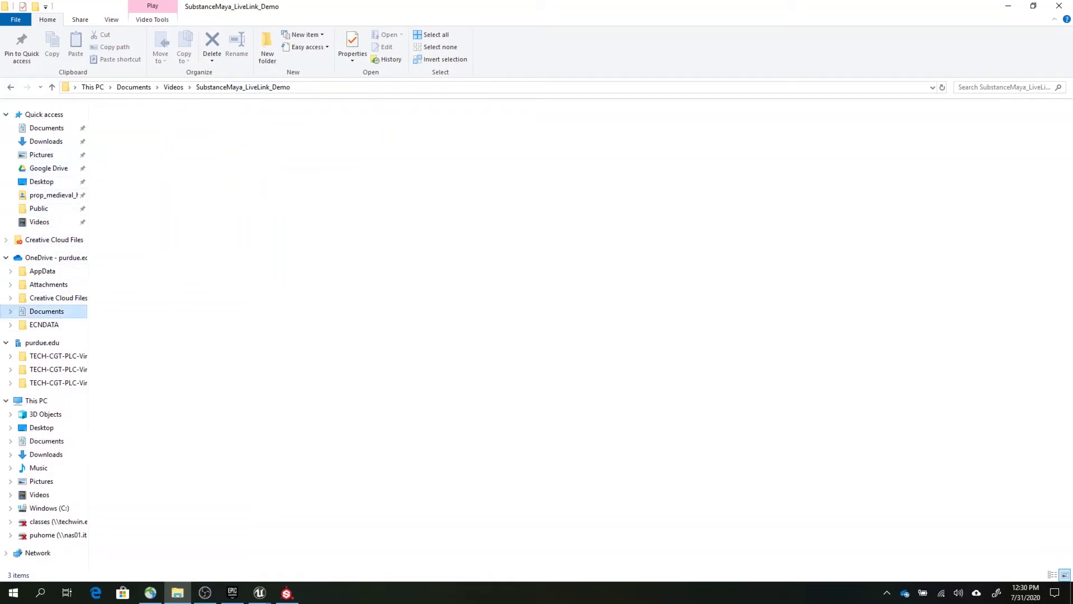
{"action": "double_click", "coordinate": [132, 251]}
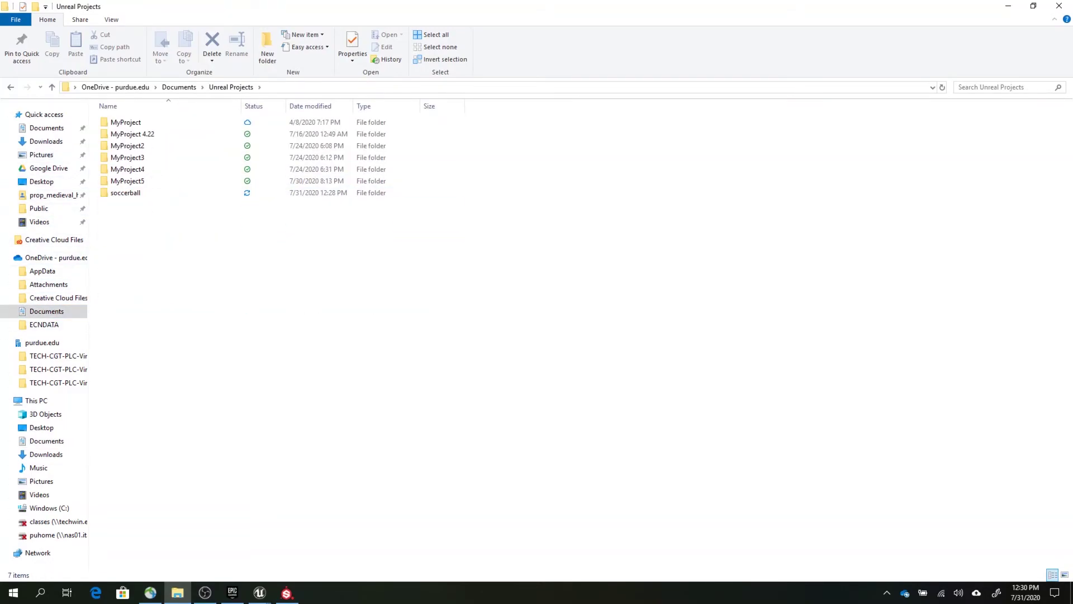
{"action": "double_click", "coordinate": [123, 193]}
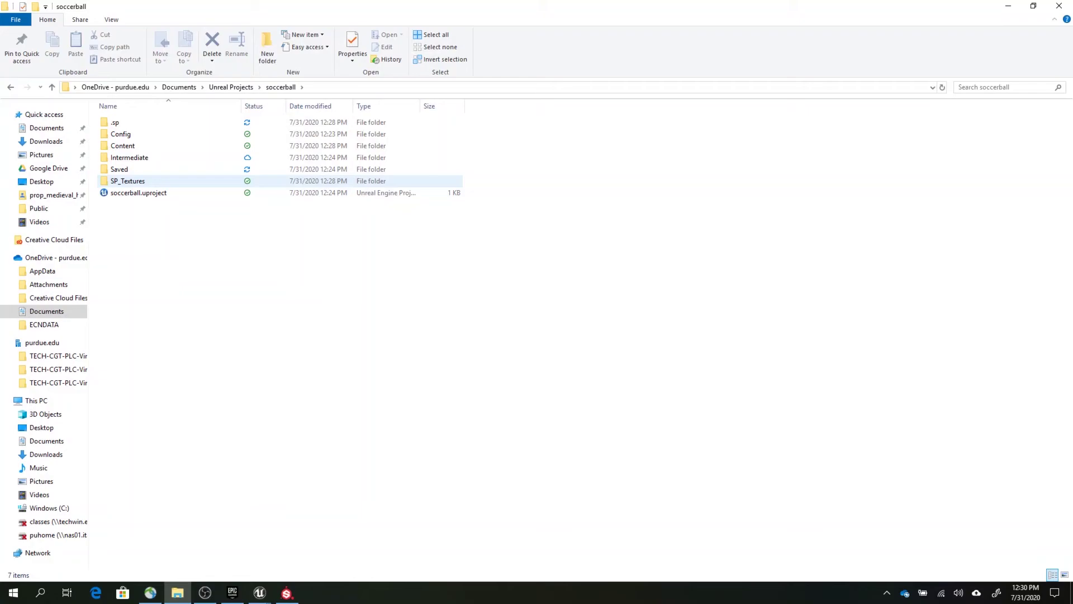
{"action": "double_click", "coordinate": [129, 180]}
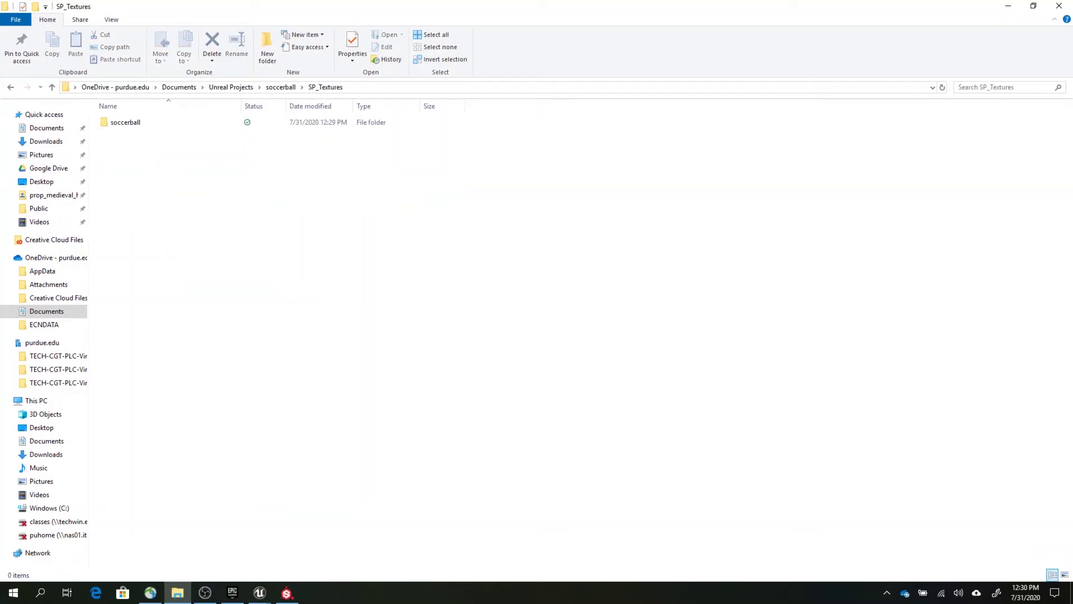
{"action": "double_click", "coordinate": [125, 122]}
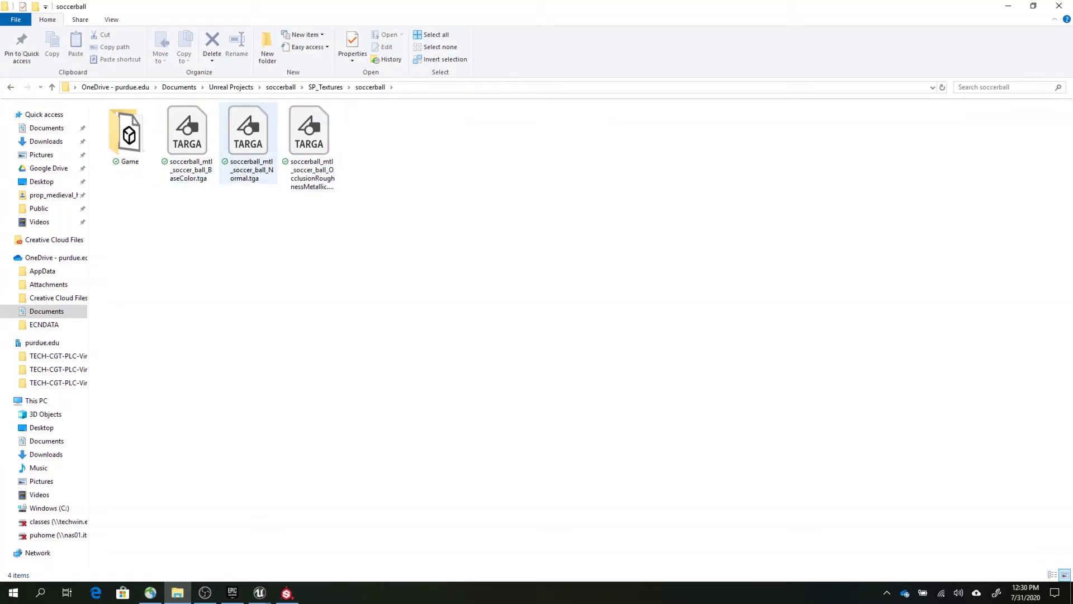
{"action": "double_click", "coordinate": [125, 134]}
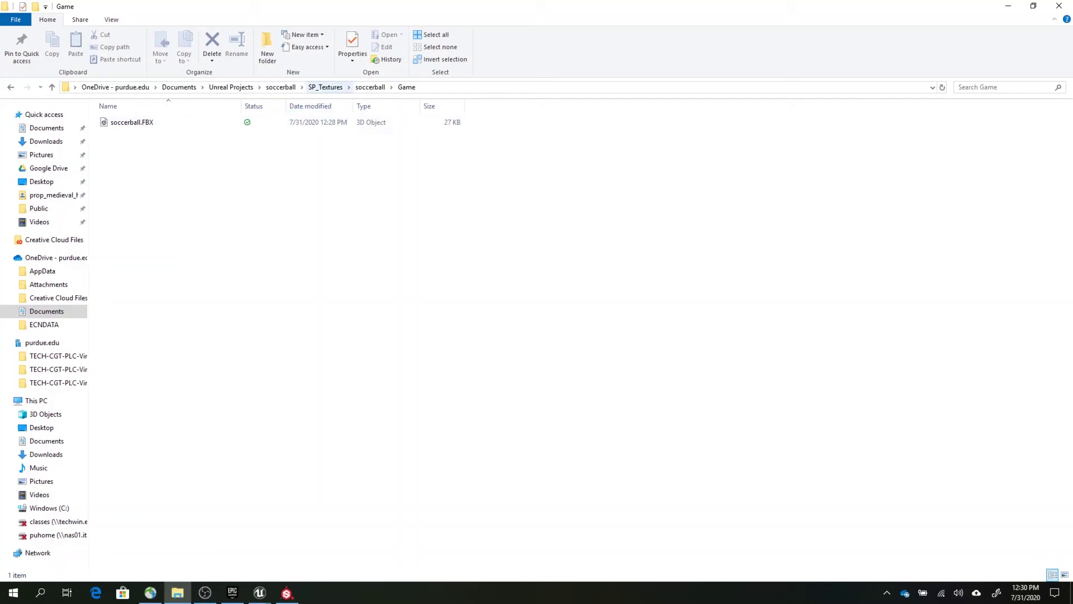
Return to the soccerball project folder and review the texture files in SP_Textures\soccerball again.
{"action": "left_click", "coordinate": [325, 86]}
{"action": "left_click", "coordinate": [280, 86]}
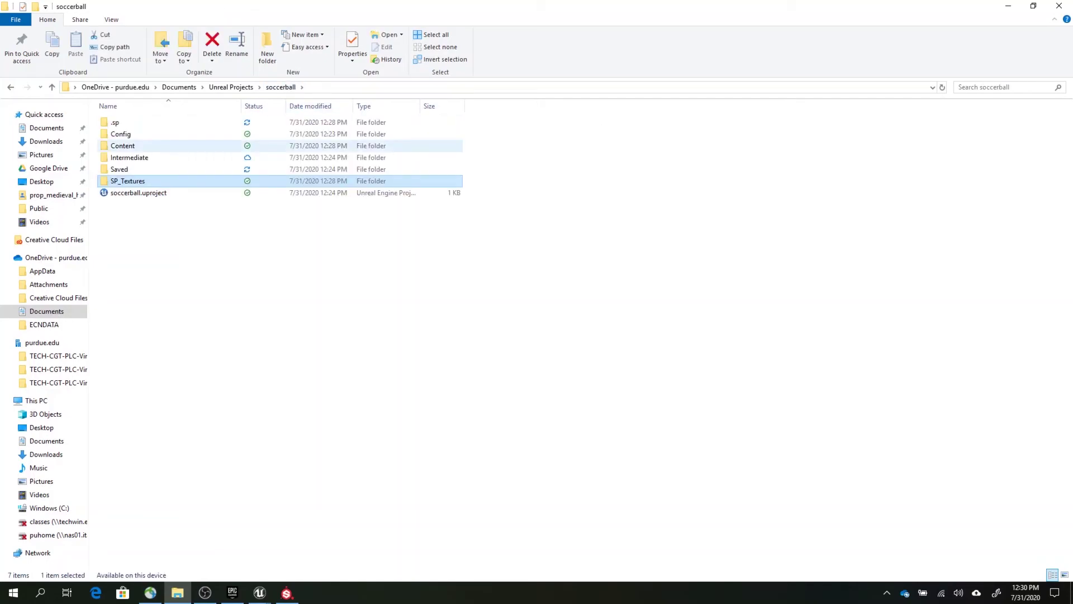
{"action": "double_click", "coordinate": [167, 180]}
{"action": "double_click", "coordinate": [125, 122]}
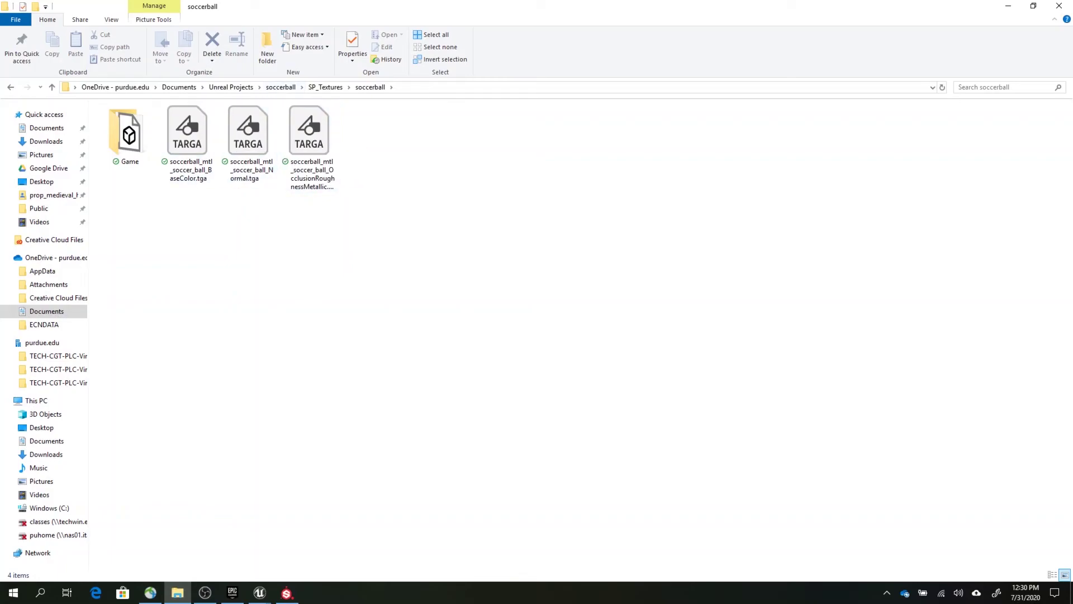
Go back to the project folder and open the Game folder inside .sp to inspect the Substance Painter project files.
{"action": "left_click", "coordinate": [281, 87]}
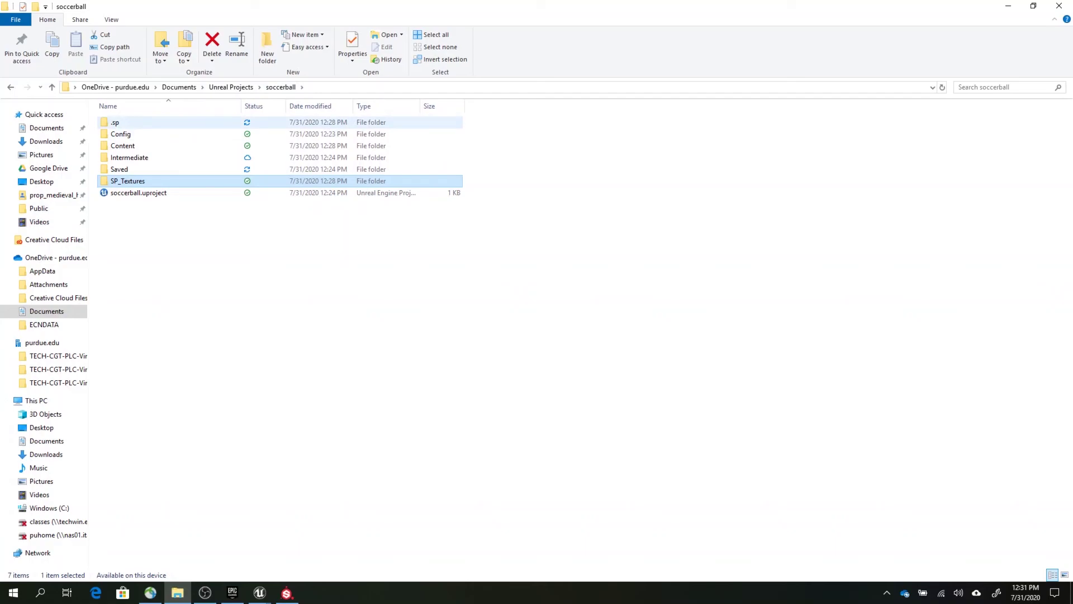
{"action": "double_click", "coordinate": [116, 123]}
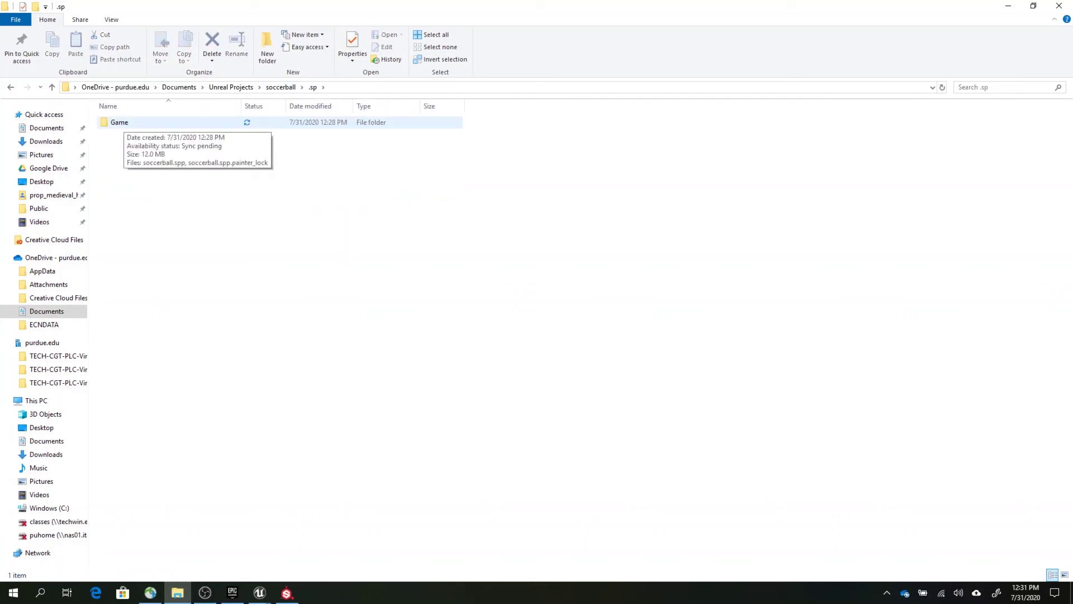
{"action": "double_click", "coordinate": [118, 123]}
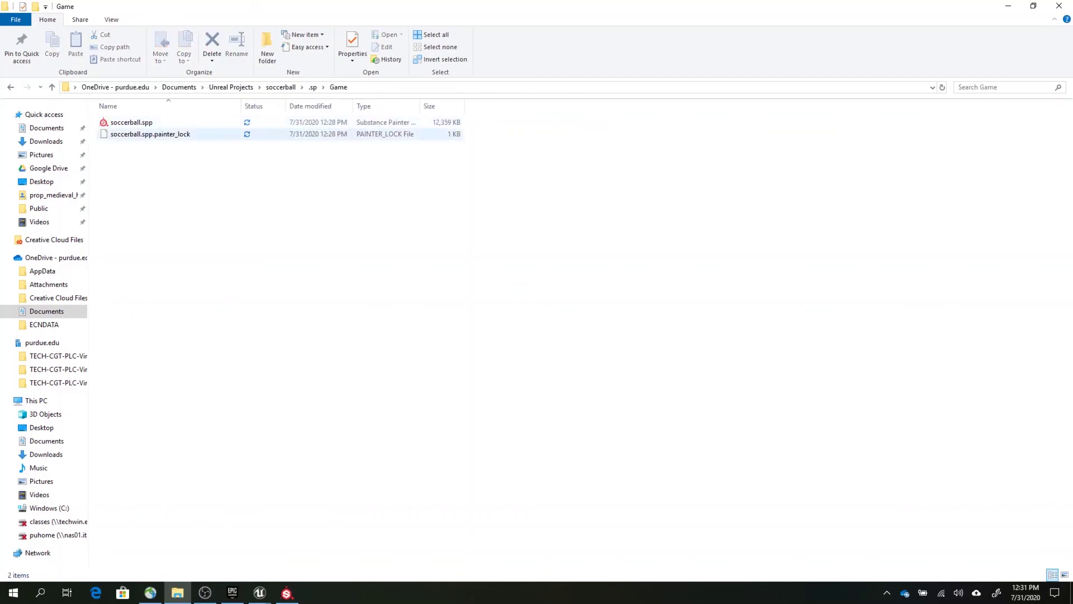